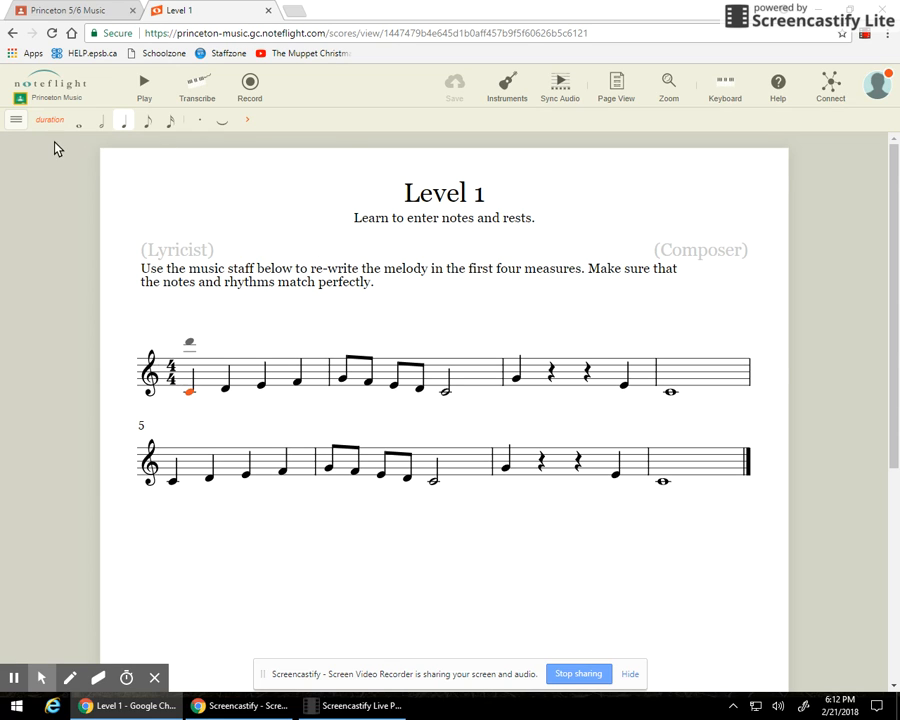
# Open Noteflight's side navigation menu from the logo.
pyautogui.click(22, 100)
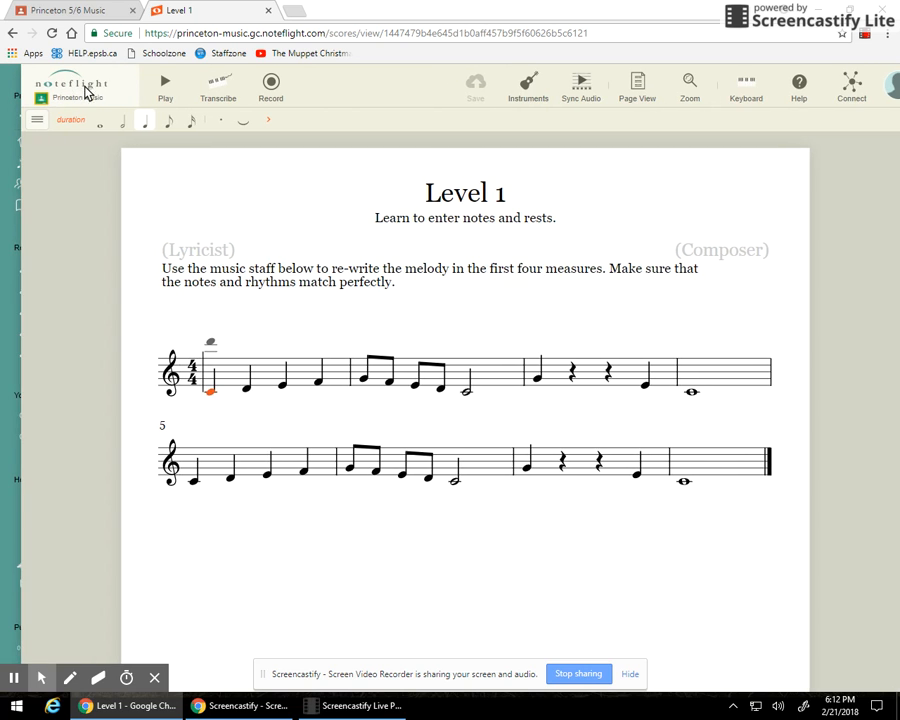
# Go to the Home page and open the Level 2 score from Your Scores.
pyautogui.moveTo(73, 95)
pyautogui.click(22, 143)
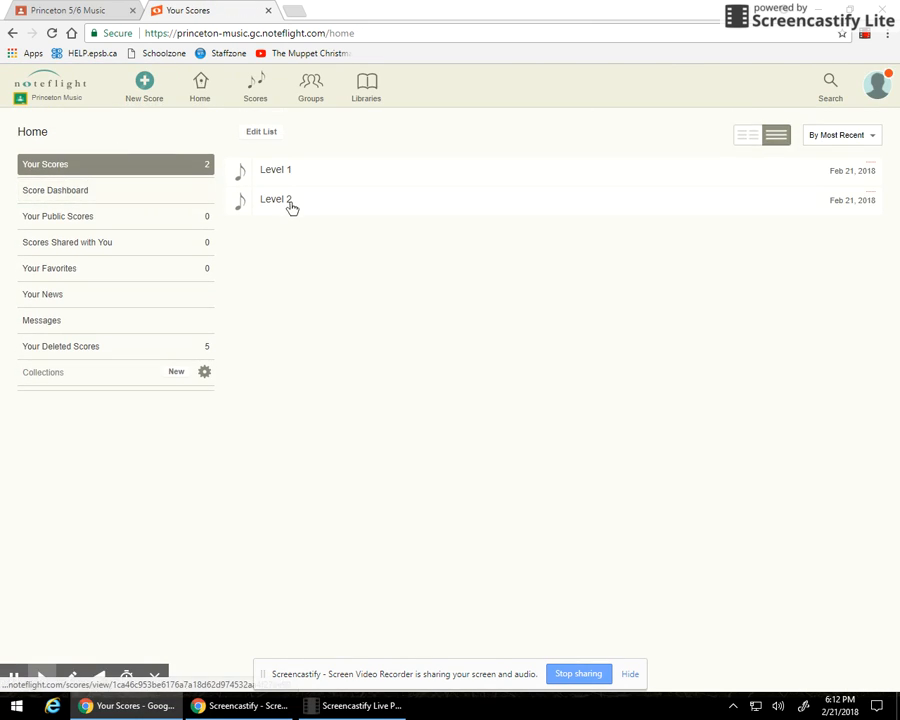
pyautogui.click(290, 205)
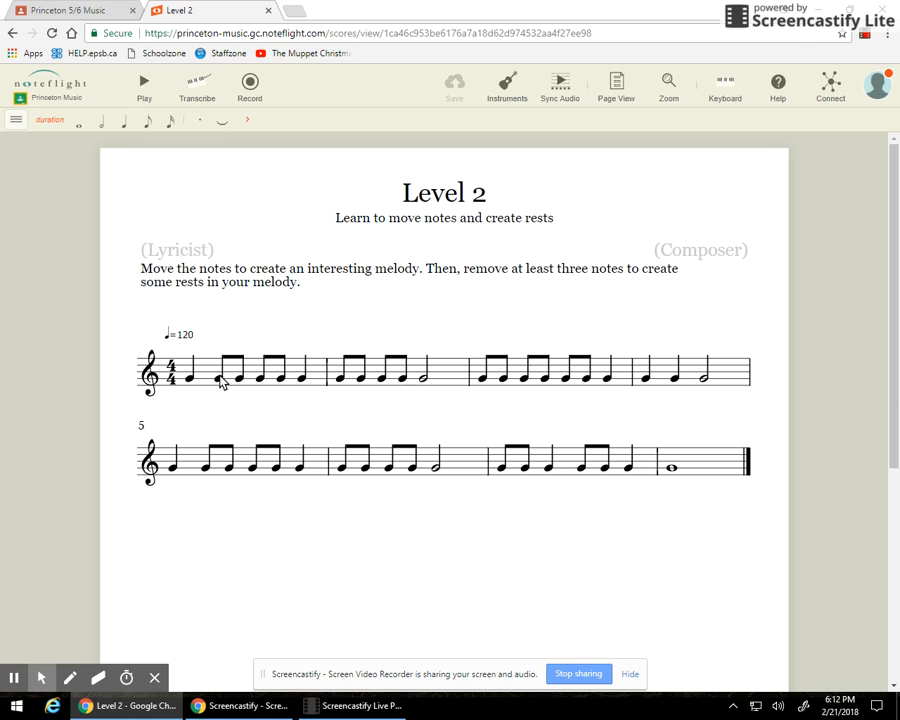
pyautogui.click(145, 88)
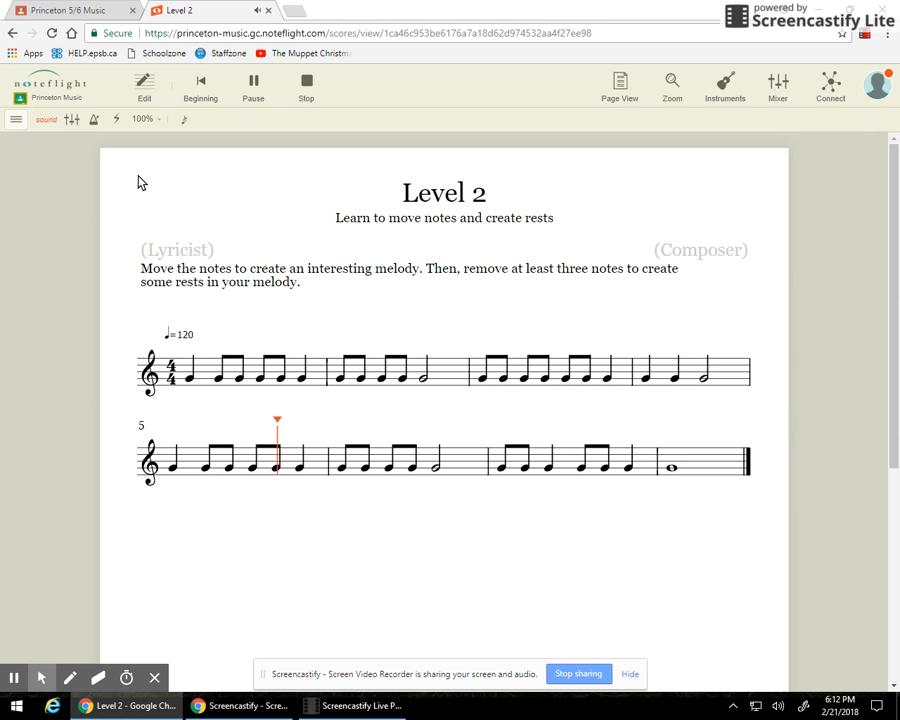
pyautogui.click(350, 706)
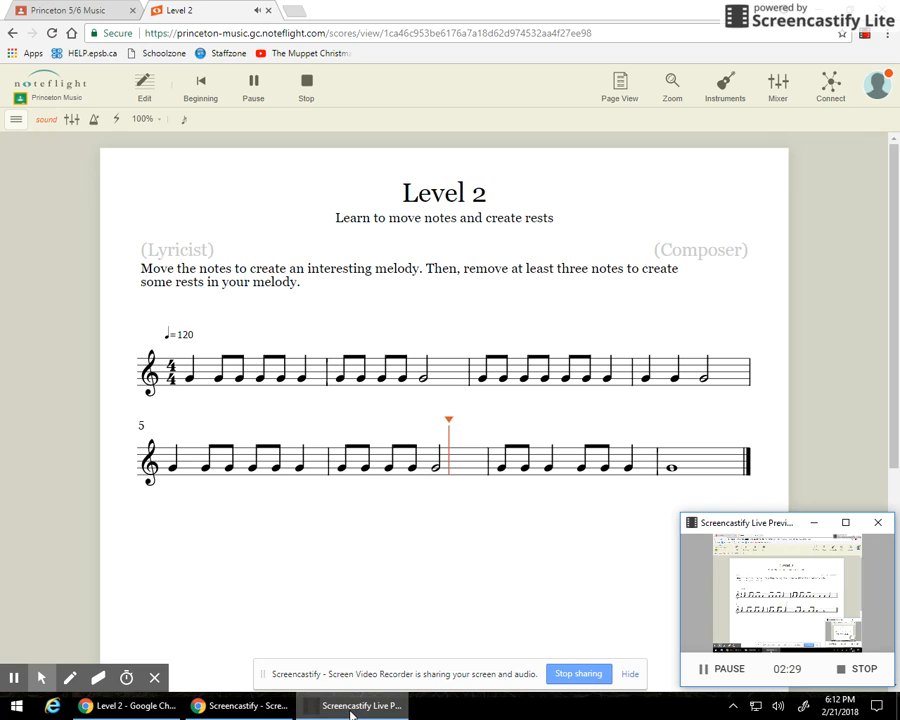
pyautogui.click(350, 706)
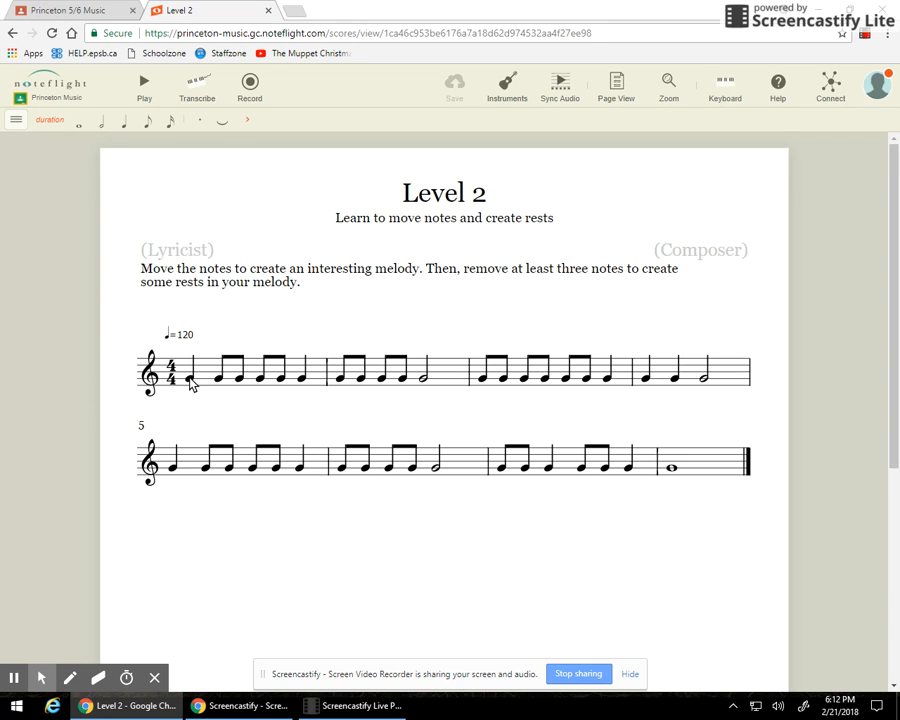
pyautogui.click(189, 377)
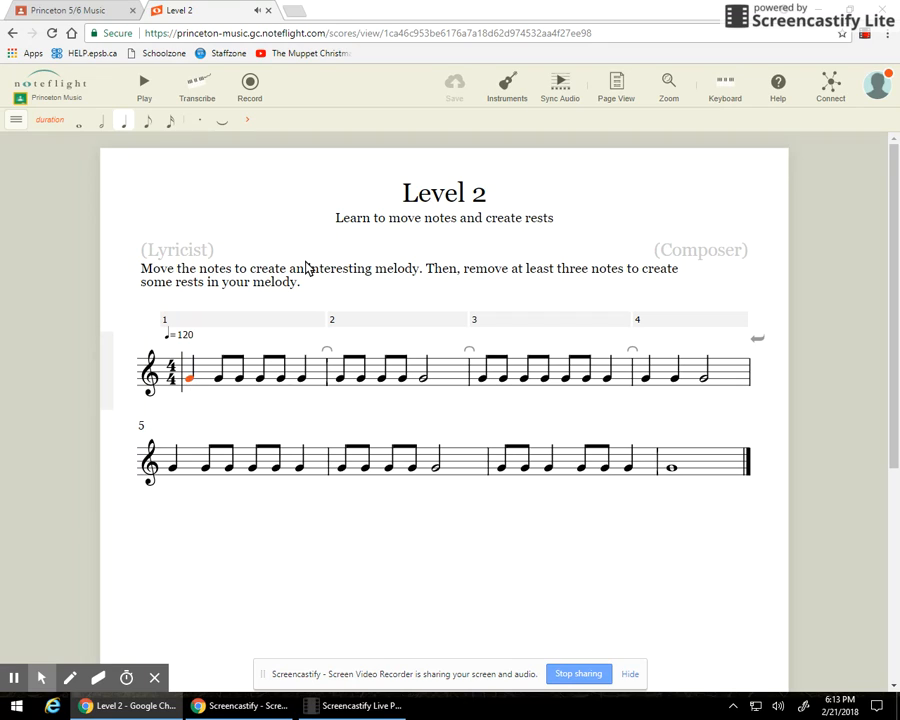
# Repitch the notes of measure 1 so they move away from the repeated G's.
pyautogui.press('Up')
pyautogui.press('Up')
pyautogui.press('Up')
pyautogui.press('Up')
pyautogui.press('Up')
pyautogui.press('Up')
pyautogui.press('Up')
pyautogui.press('Down')
pyautogui.press('Down')
pyautogui.press('Down')
pyautogui.press('Down')
pyautogui.press('Down')
pyautogui.press('Down')
pyautogui.press('Down')
pyautogui.press('Down')
pyautogui.press('Up')
pyautogui.press('Up')
pyautogui.press('Up')
pyautogui.press('Up')
pyautogui.press('Up')
pyautogui.press('Right')
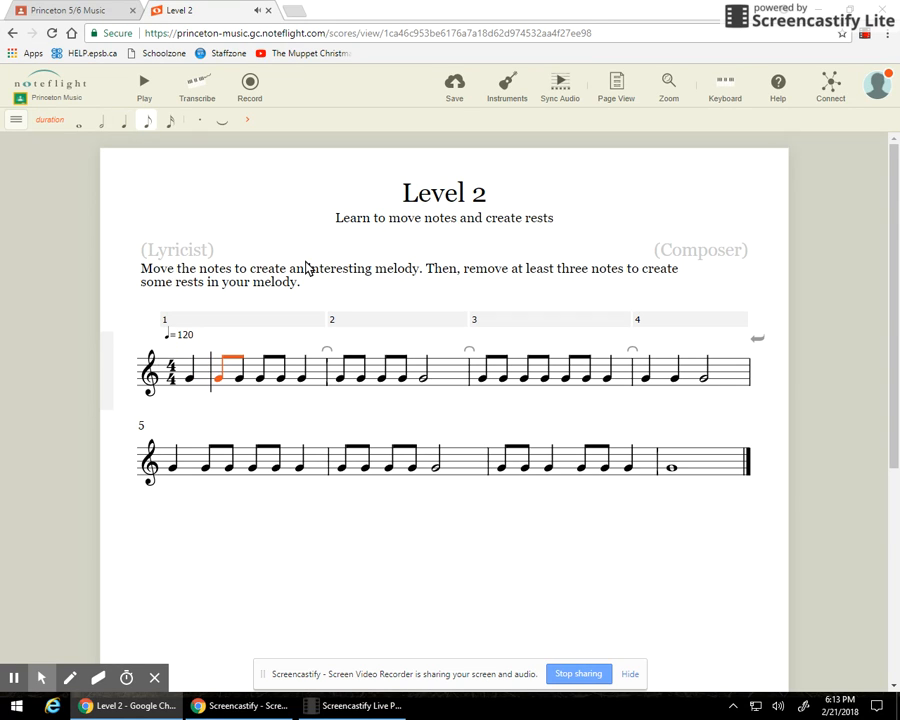
pyautogui.press('Right')
pyautogui.press('Up')
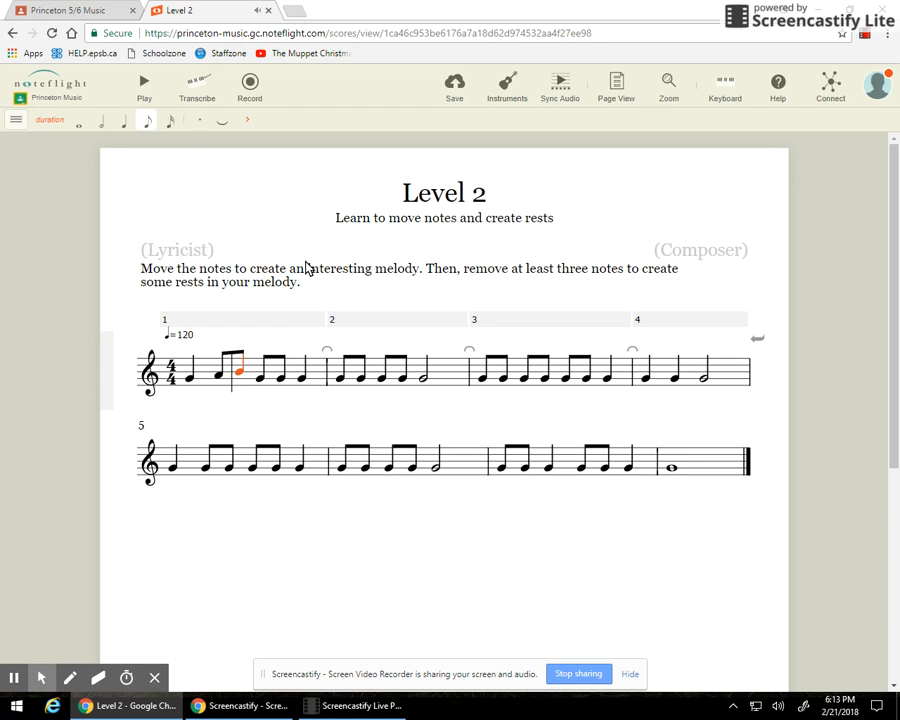
pyautogui.press('Right')
pyautogui.press('Down')
pyautogui.press('Right')
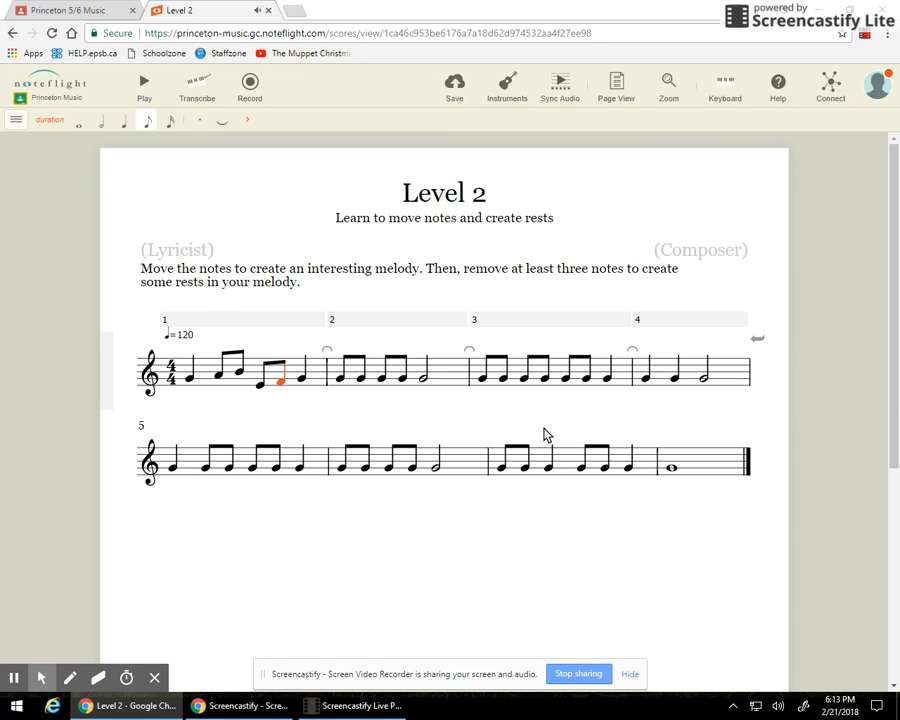
# Raise and lower measure 2's eighth notes to new pitches, then reselect the first note.
pyautogui.press('Right')
pyautogui.press('Right')
pyautogui.press('Up')
pyautogui.press('Up')
pyautogui.press('Up')
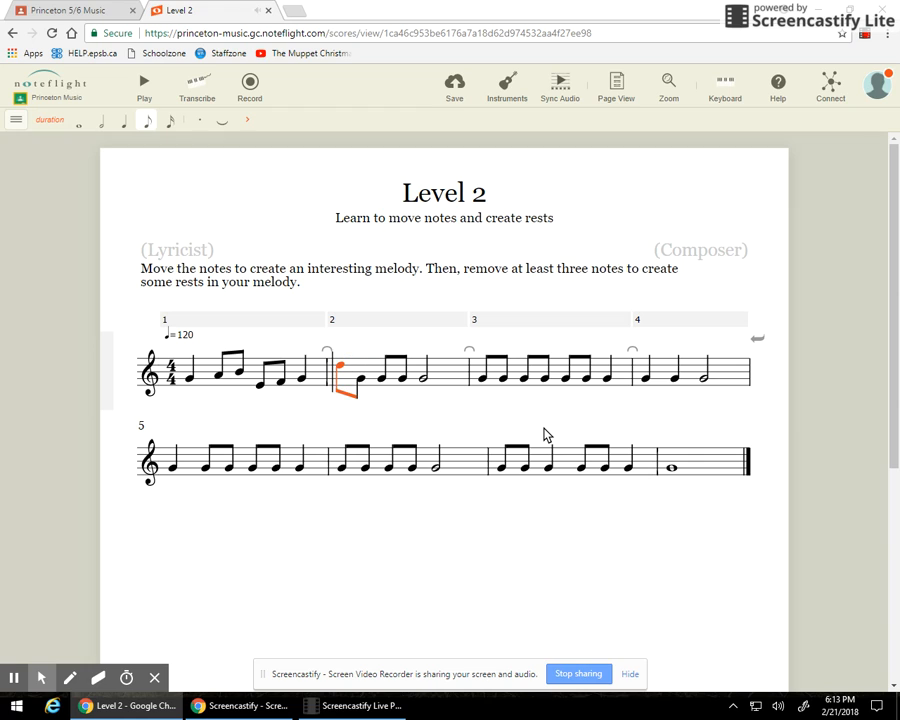
pyautogui.press('Right')
pyautogui.press('Up')
pyautogui.press('Right')
pyautogui.press('Up')
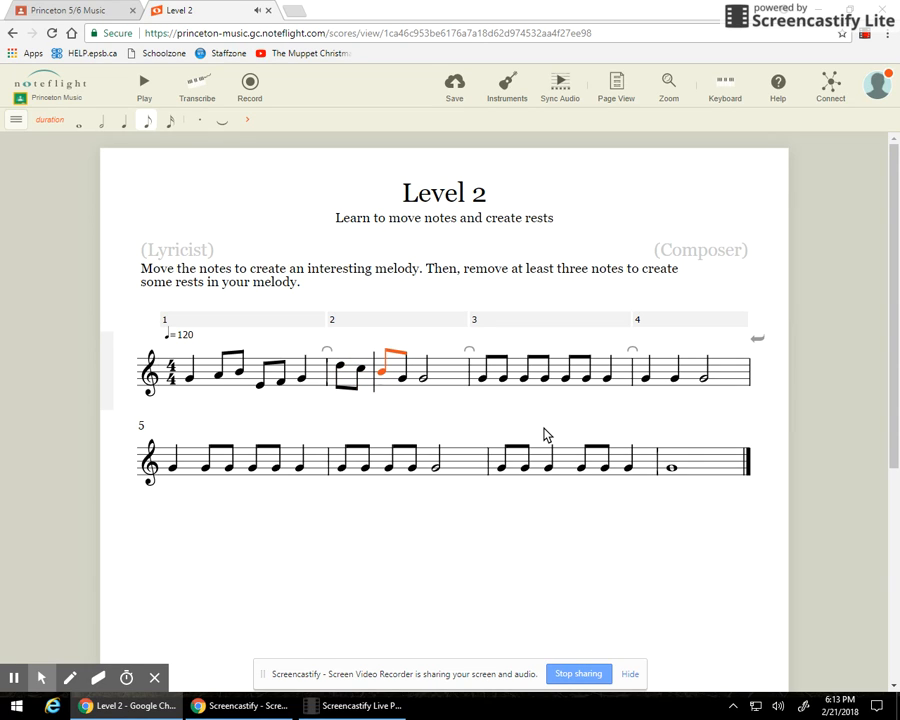
pyautogui.press('Right')
pyautogui.press('Down')
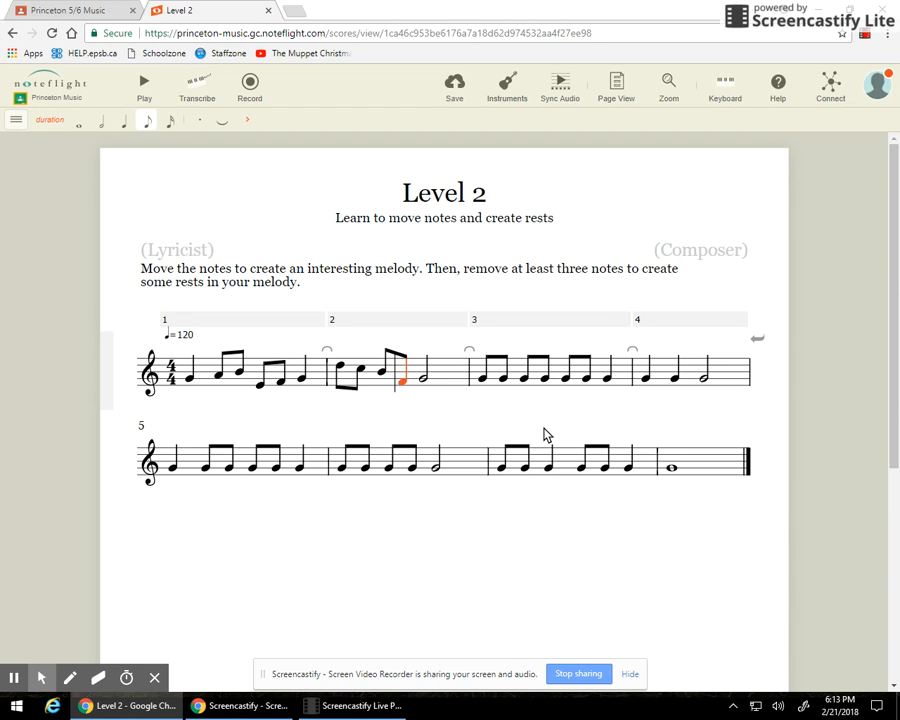
pyautogui.click(189, 376)
pyautogui.click(150, 89)
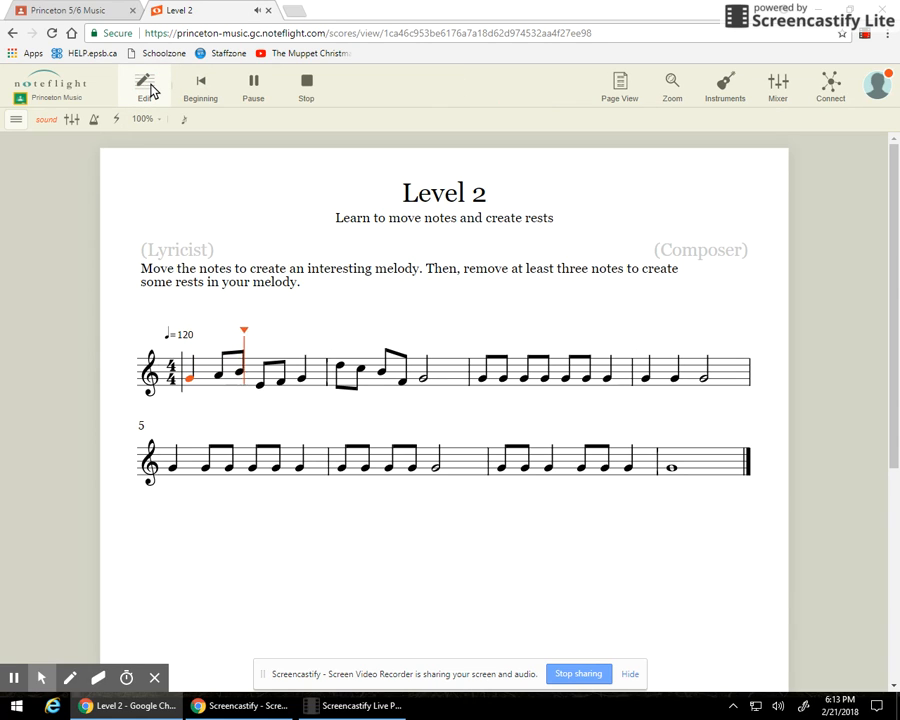
pyautogui.click(307, 90)
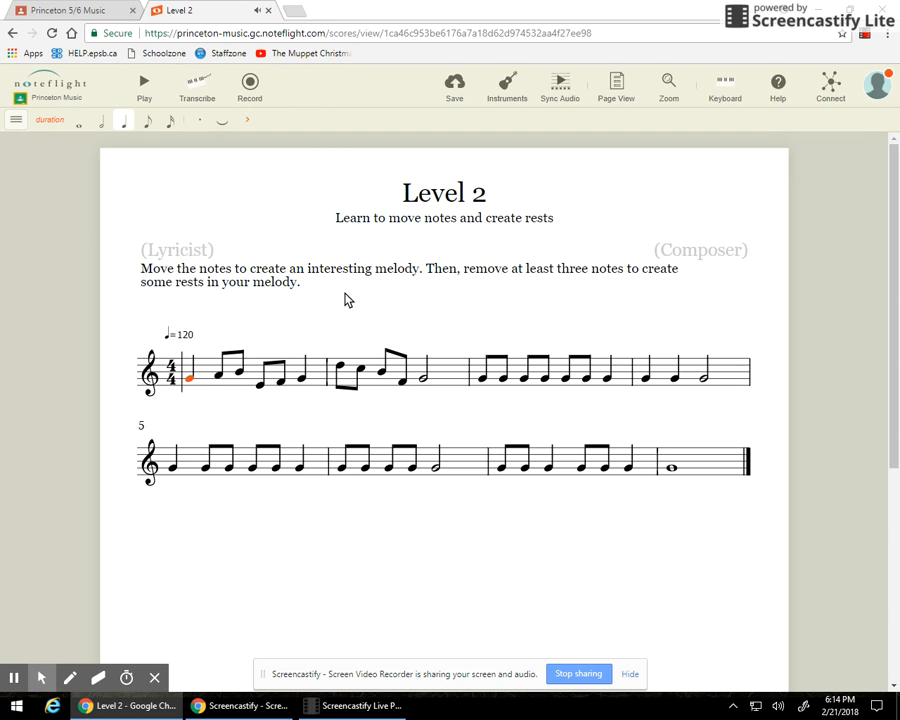
pyautogui.click(189, 377)
pyautogui.click(484, 379)
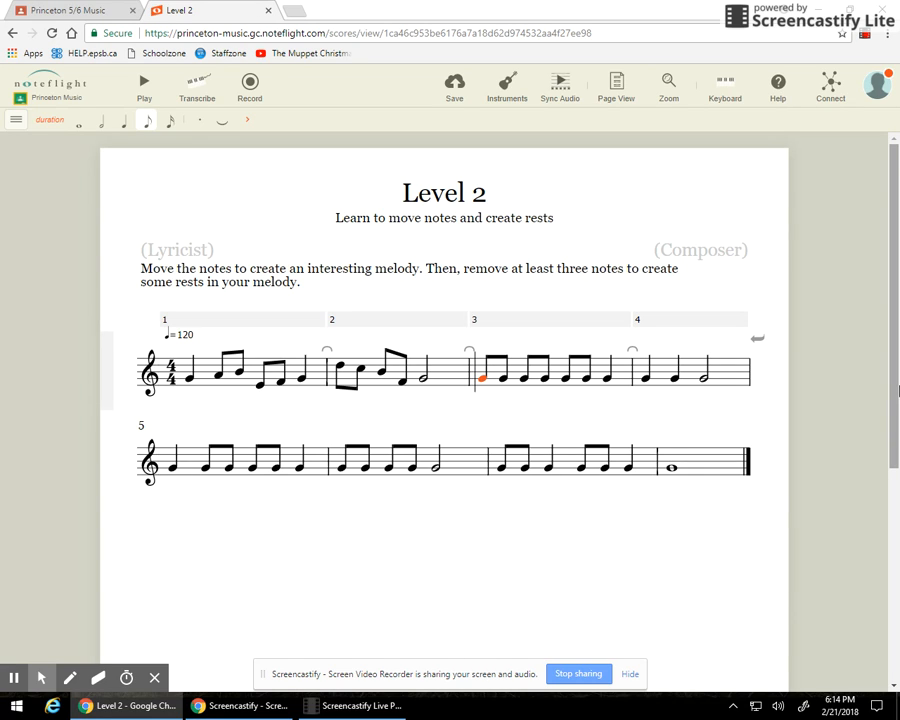
# Raise measure 3's eighth notes, setting them to pitches including B, B and A.
pyautogui.press('Up')
pyautogui.press('Up')
pyautogui.press('Up')
pyautogui.press('Up')
pyautogui.press('Right')
pyautogui.press('Up')
pyautogui.press('Up')
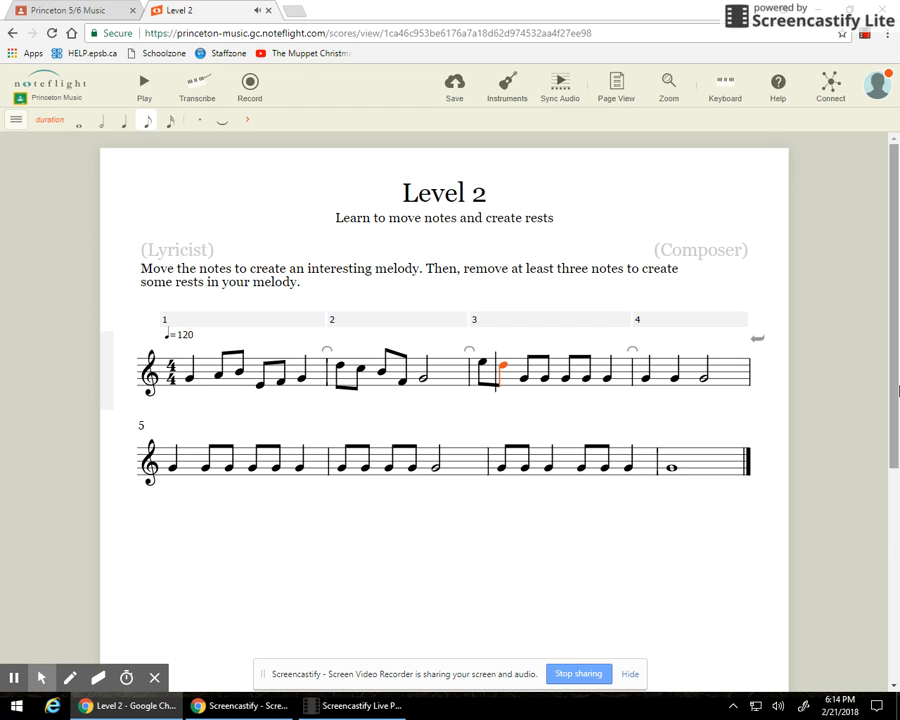
pyautogui.press('Right')
pyautogui.press('Up')
pyautogui.press('Up')
pyautogui.press('Right')
pyautogui.press('Up')
pyautogui.press('Up')
pyautogui.press('Right')
pyautogui.press('Up')
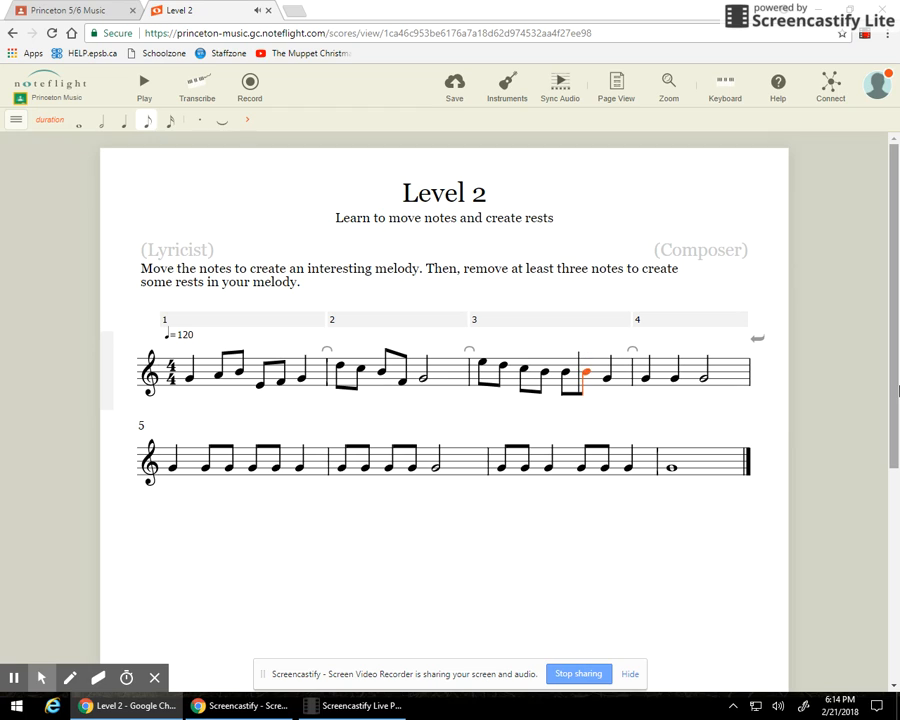
pyautogui.press('Right')
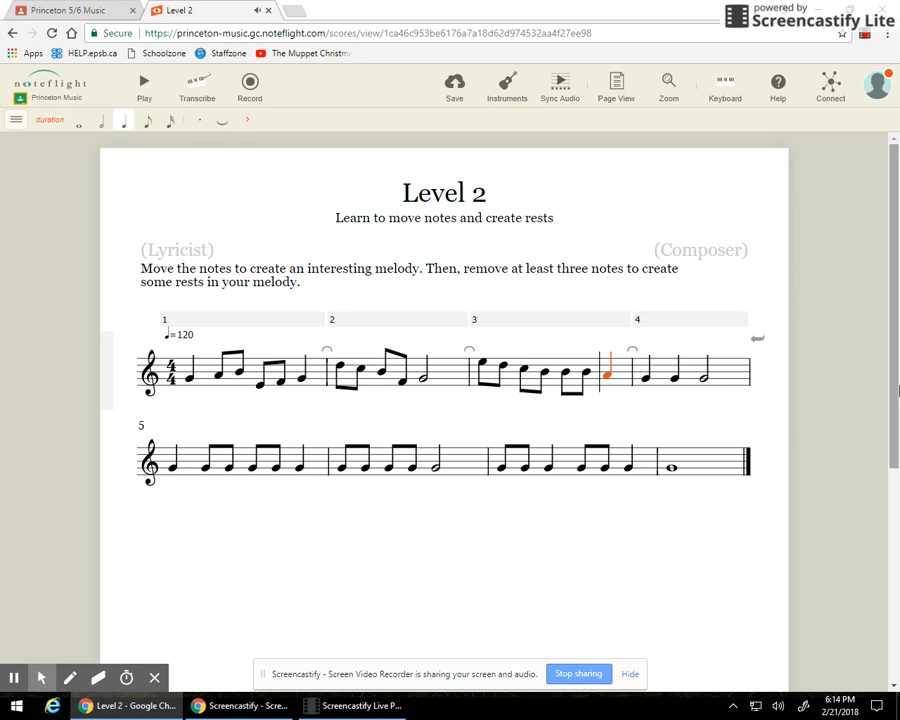
# Reshape the eighth notes around measures 4–5 to A, B and E.
pyautogui.press('Right')
pyautogui.press('Right')
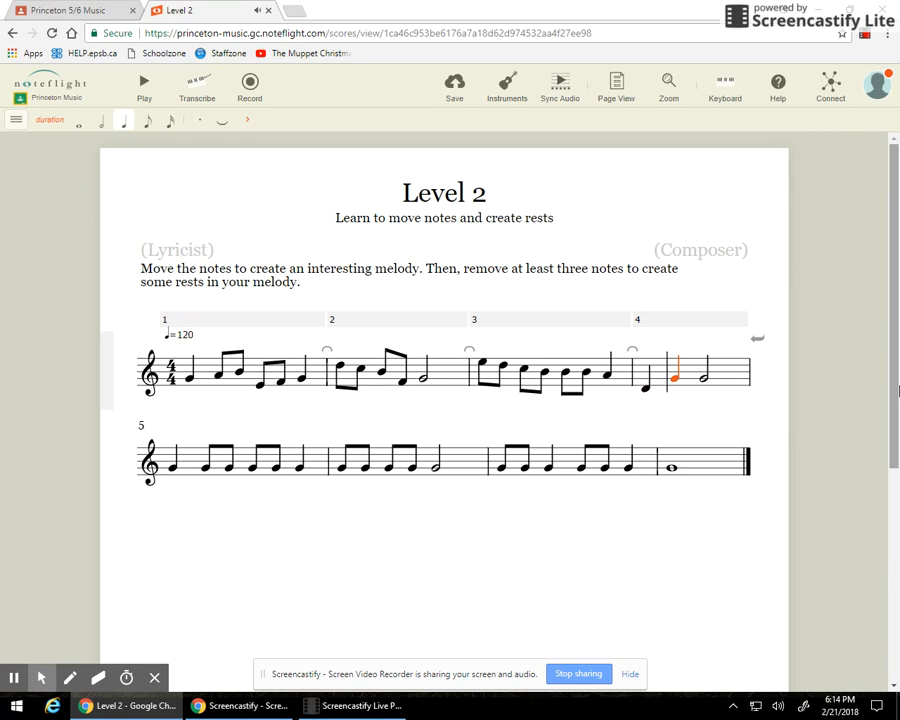
pyautogui.press('Right')
pyautogui.press('Right')
pyautogui.press('Right')
pyautogui.press('Up')
pyautogui.press('Right')
pyautogui.press('Up')
pyautogui.press('Up')
pyautogui.press('Right')
pyautogui.press('Down')
pyautogui.press('Down')
pyautogui.press('Right')
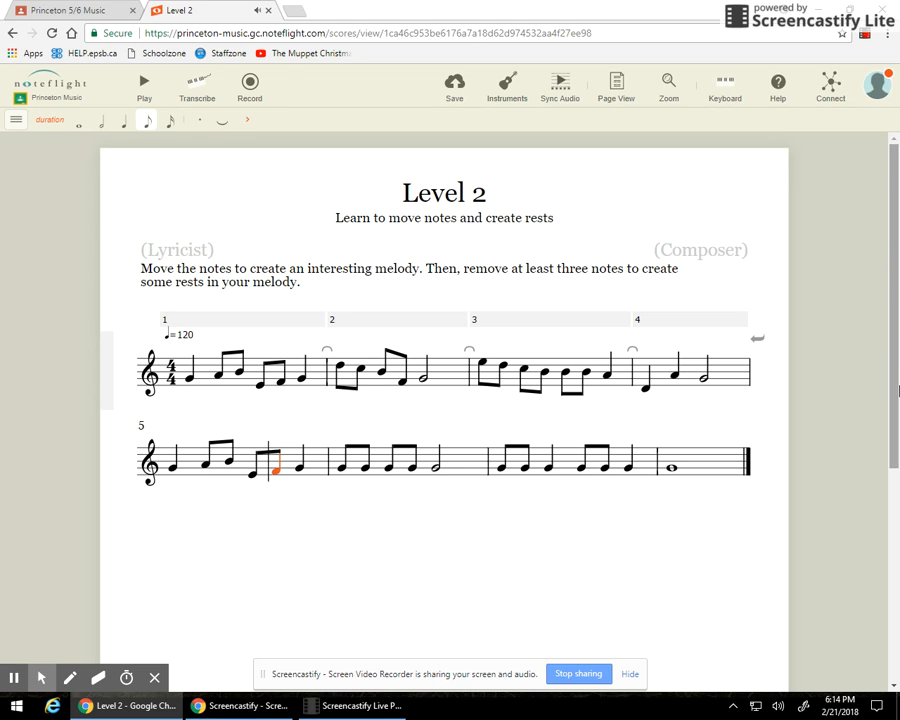
# Raise measure 6's first three eighth notes one step each.
pyautogui.press('Right')
pyautogui.press('Right')
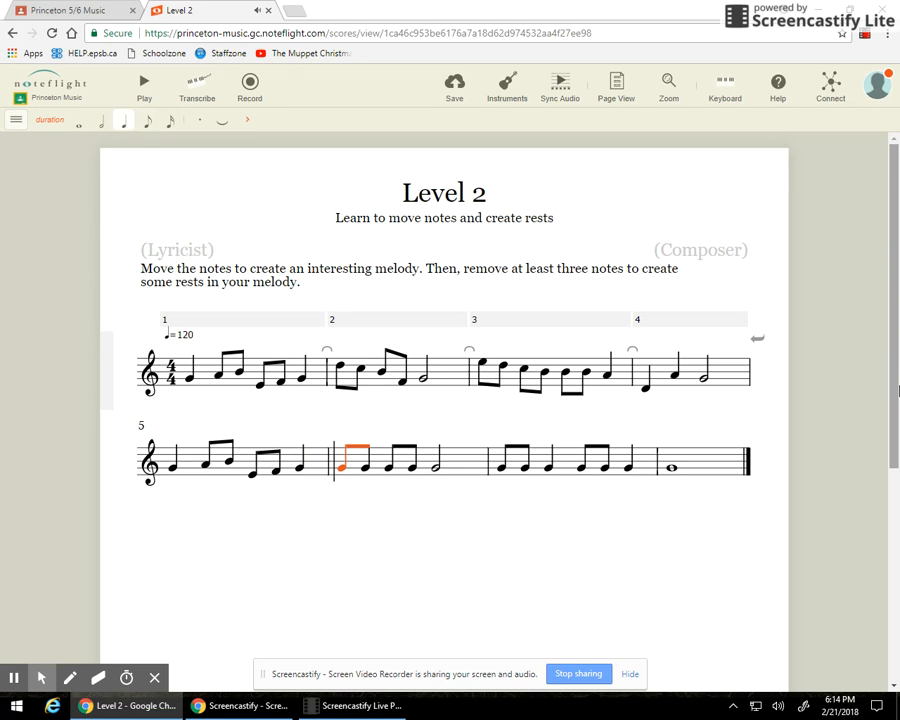
pyautogui.press('Up')
pyautogui.press('Up')
pyautogui.press('Up')
pyautogui.press('Right')
pyautogui.press('Up')
pyautogui.press('Up')
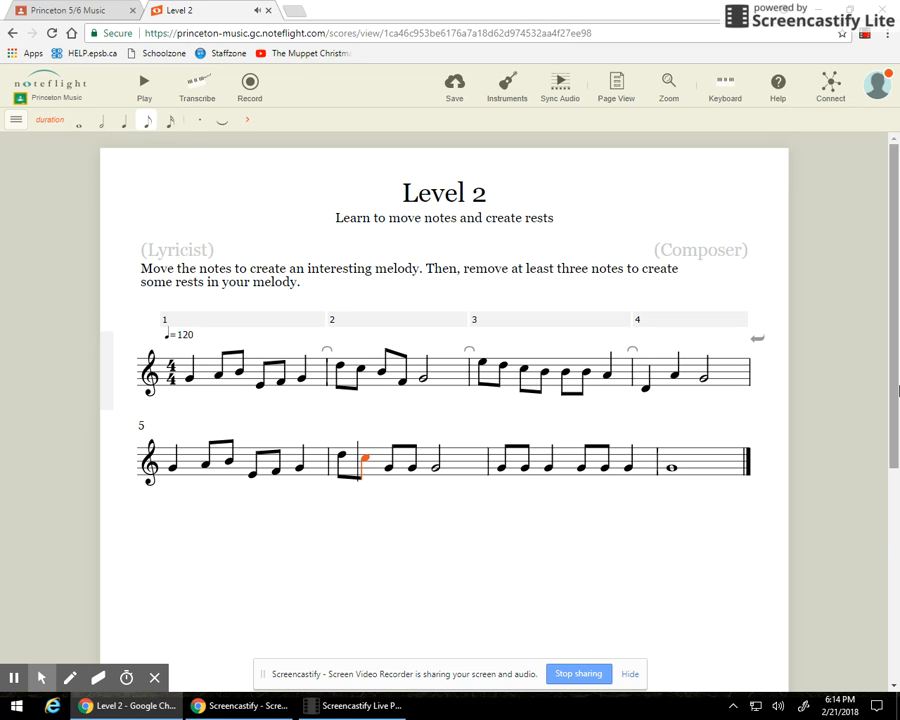
pyautogui.press('Right')
pyautogui.press('Up')
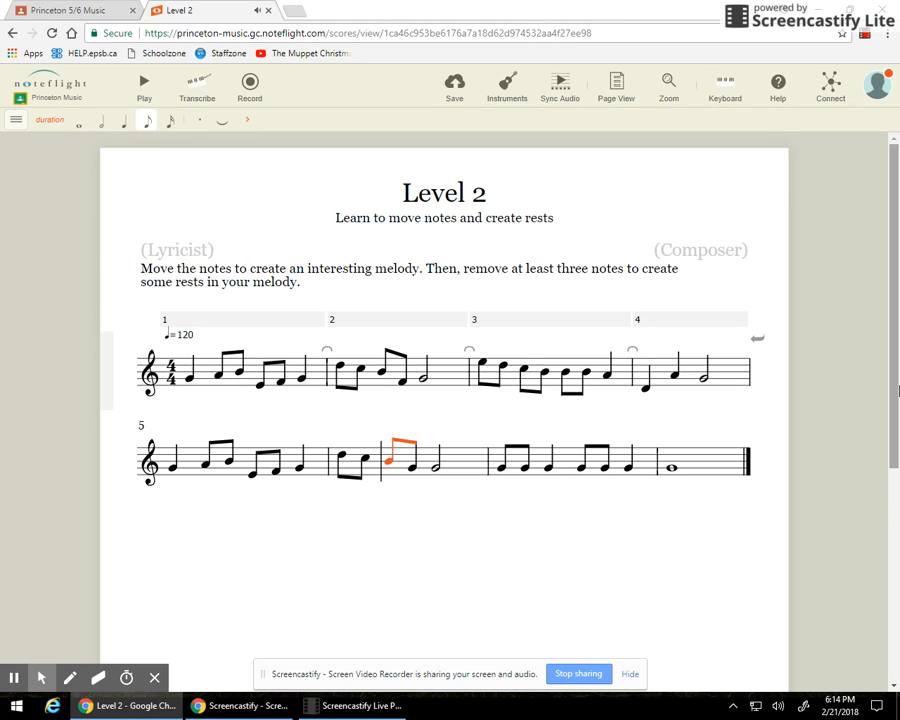
pyautogui.press('Right')
pyautogui.press('Right')
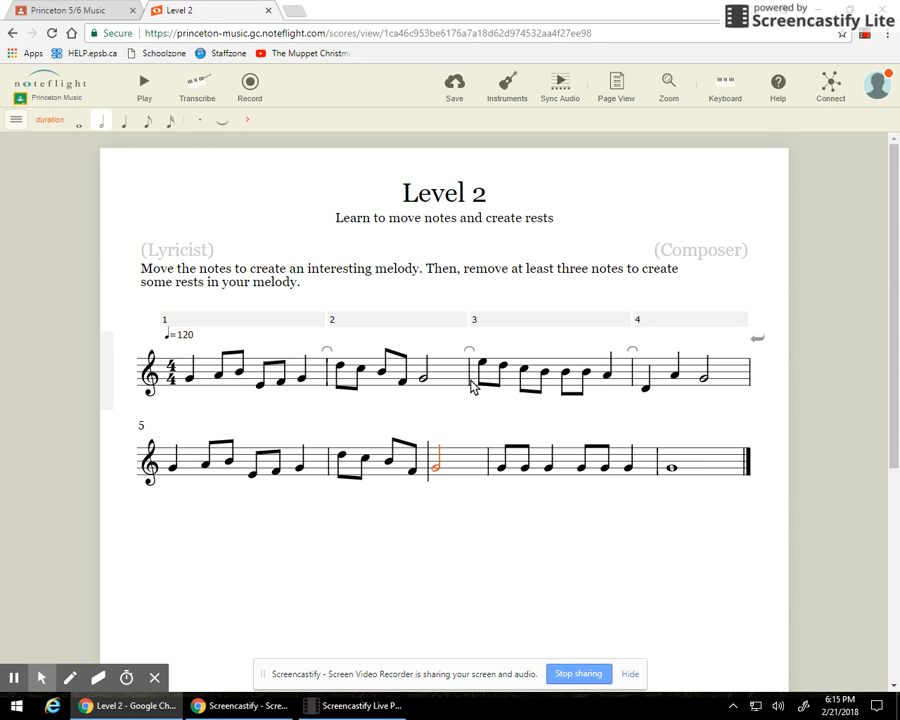
# Raise measure 7's four eighth notes one step each, then reselect the score's first note.
pyautogui.click(502, 471)
pyautogui.press('Up')
pyautogui.press('Up')
pyautogui.press('Up')
pyautogui.press('Up')
pyautogui.press('Up')
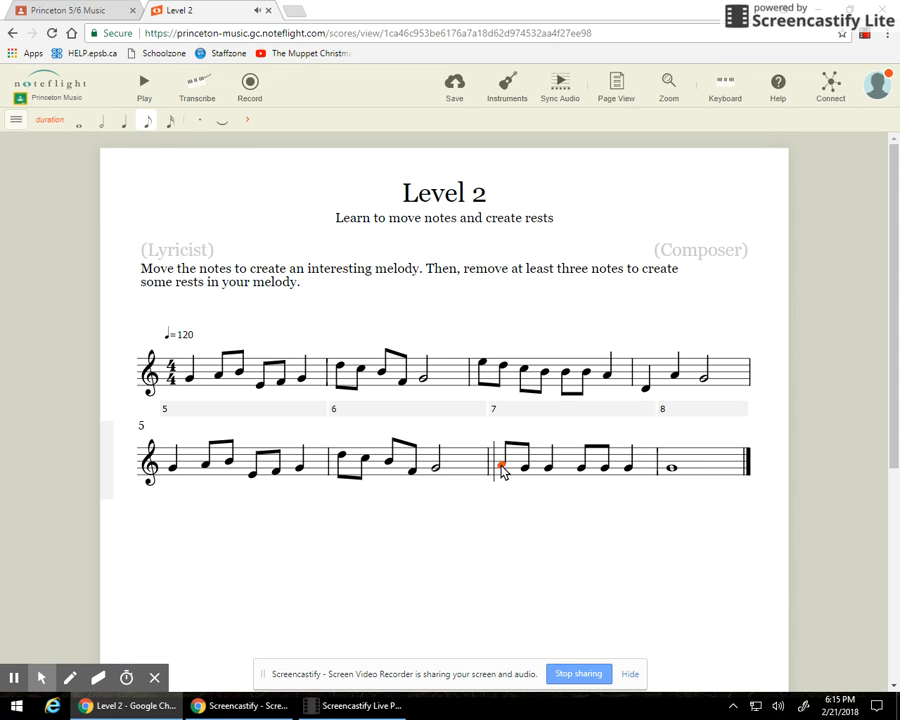
pyautogui.press('Right')
pyautogui.press('Up')
pyautogui.press('Up')
pyautogui.press('Up')
pyautogui.press('Right')
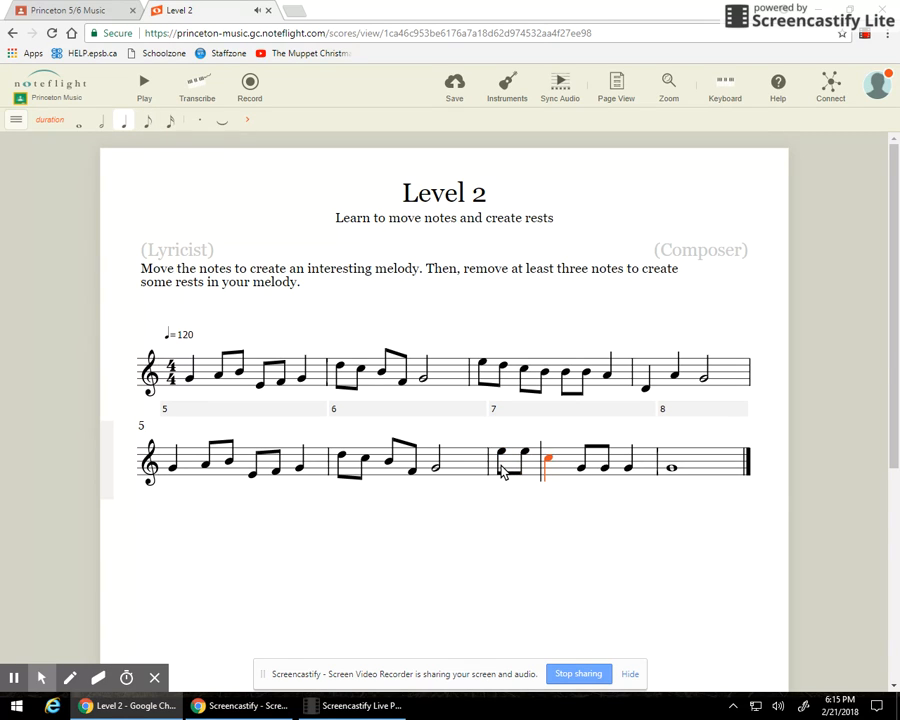
pyautogui.press('Right')
pyautogui.press('Up')
pyautogui.press('Right')
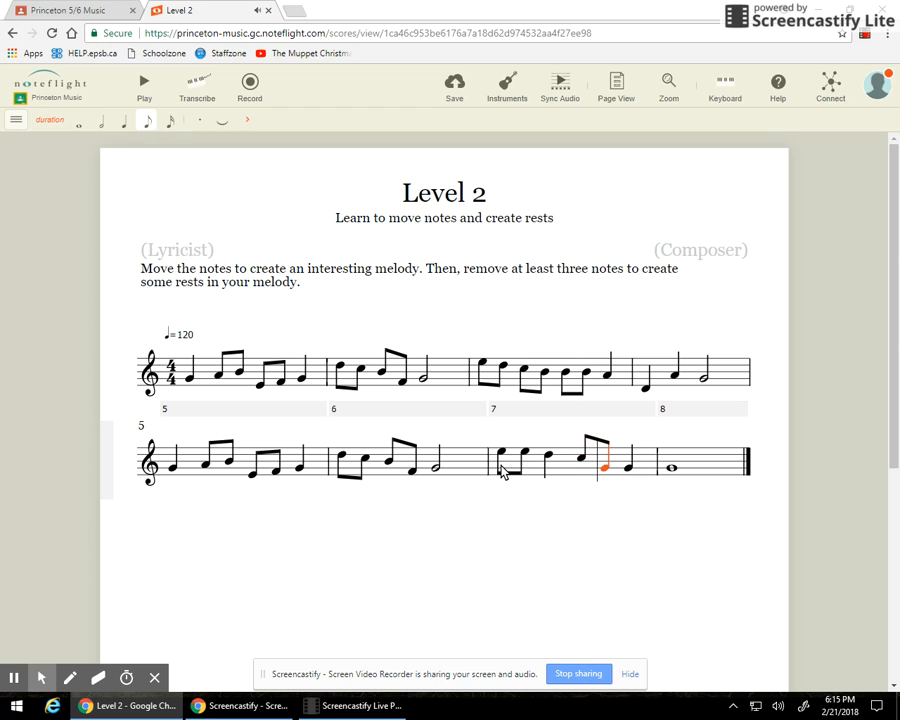
pyautogui.press('Up')
pyautogui.press('Right')
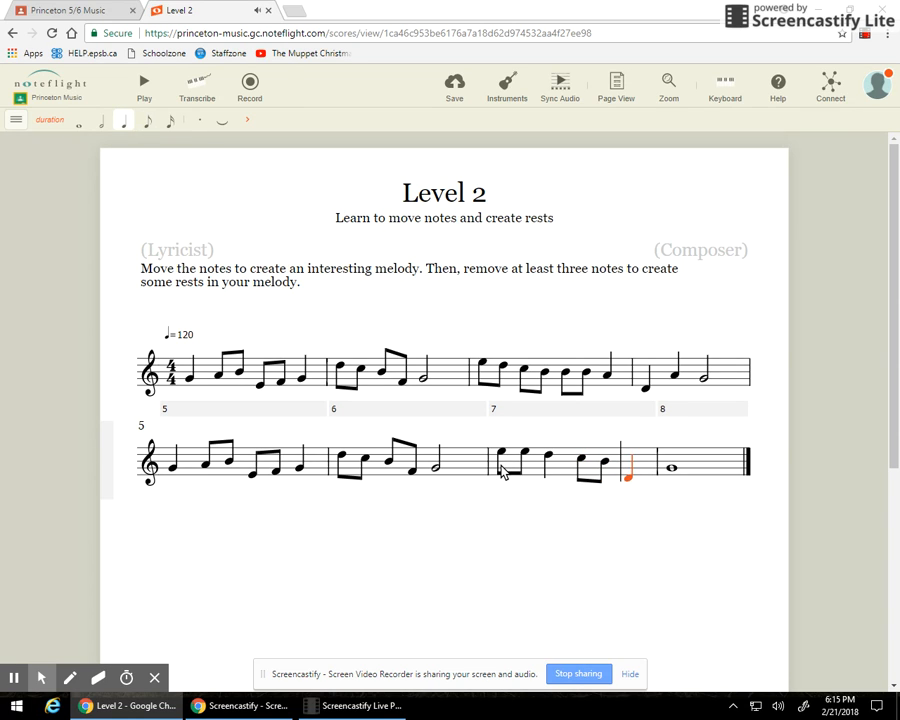
pyautogui.click(662, 534)
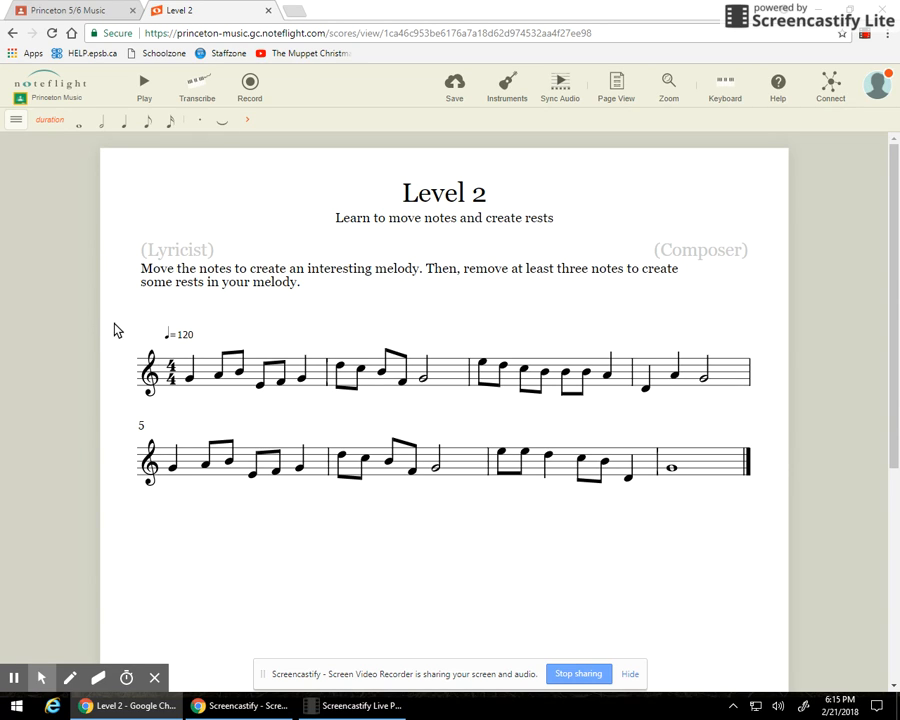
pyautogui.click(191, 379)
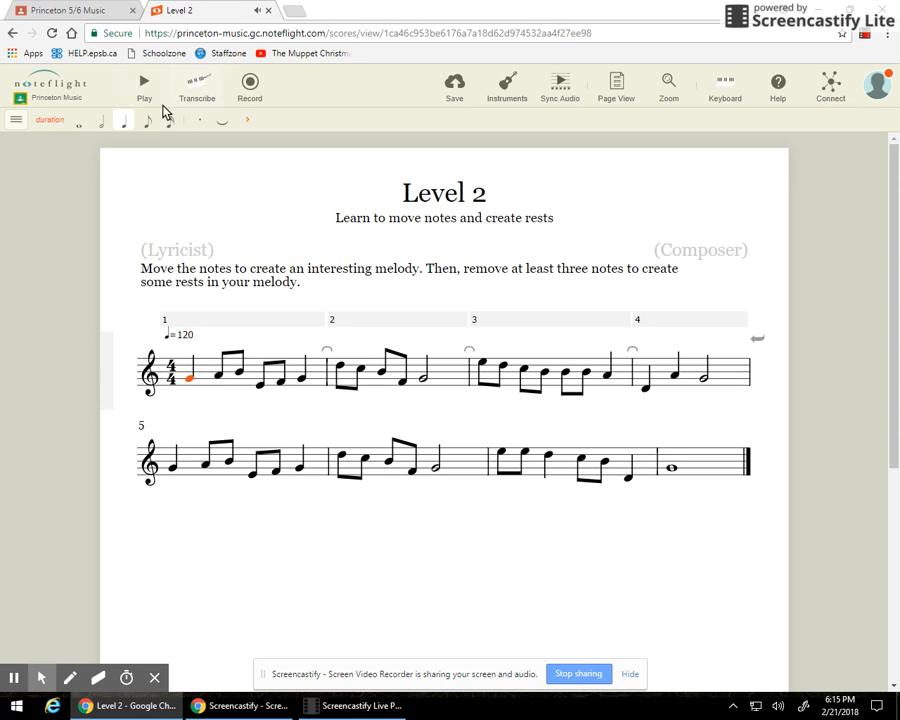
pyautogui.click(147, 84)
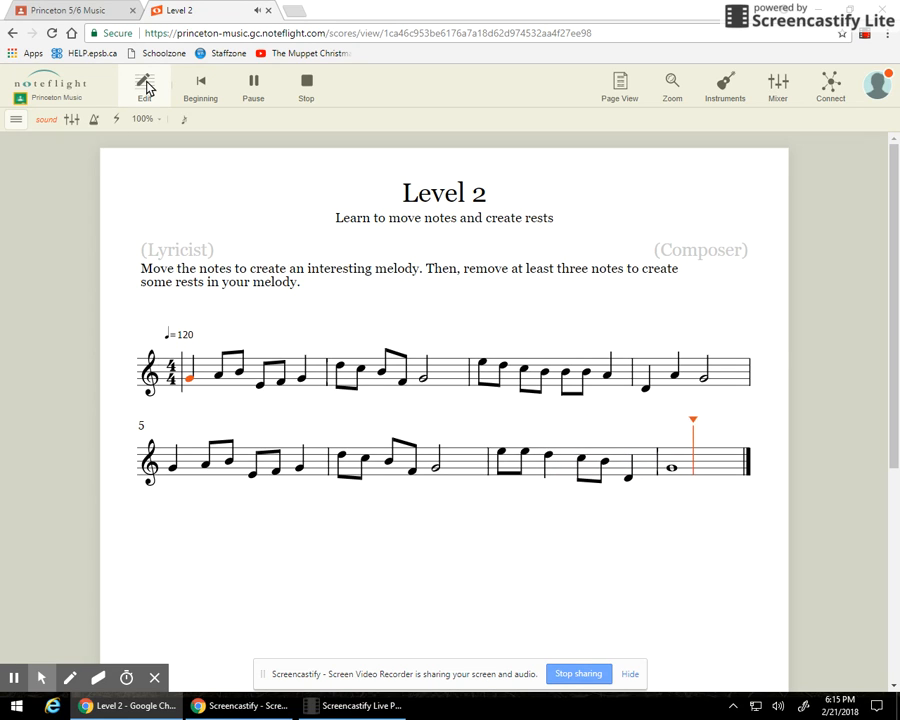
pyautogui.click(146, 86)
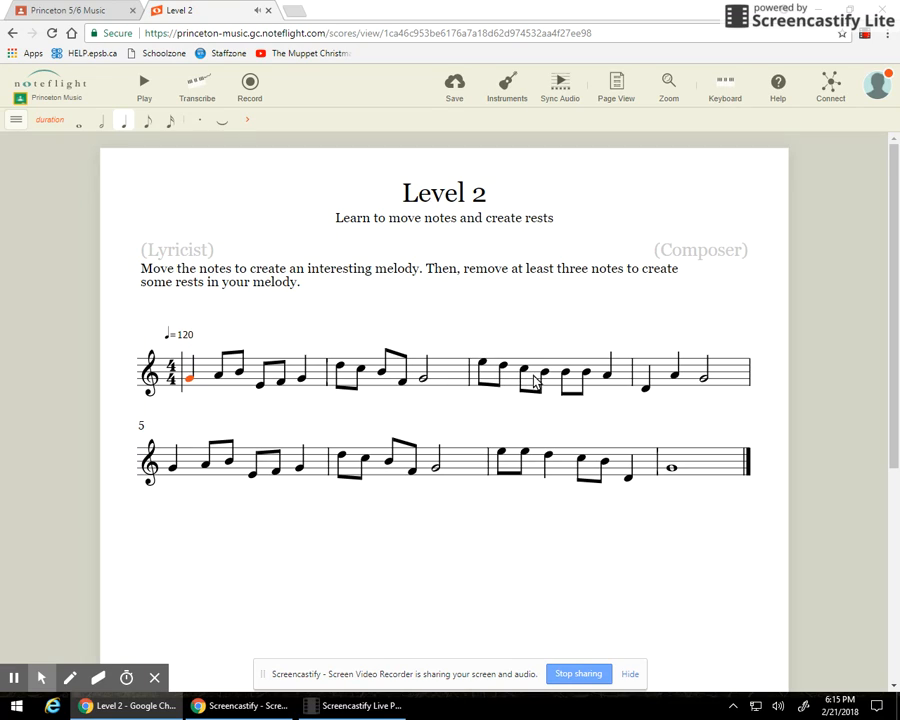
# Lower measure 3's sixth note and the quarter note after it one step each.
pyautogui.click(585, 373)
pyautogui.press('Down')
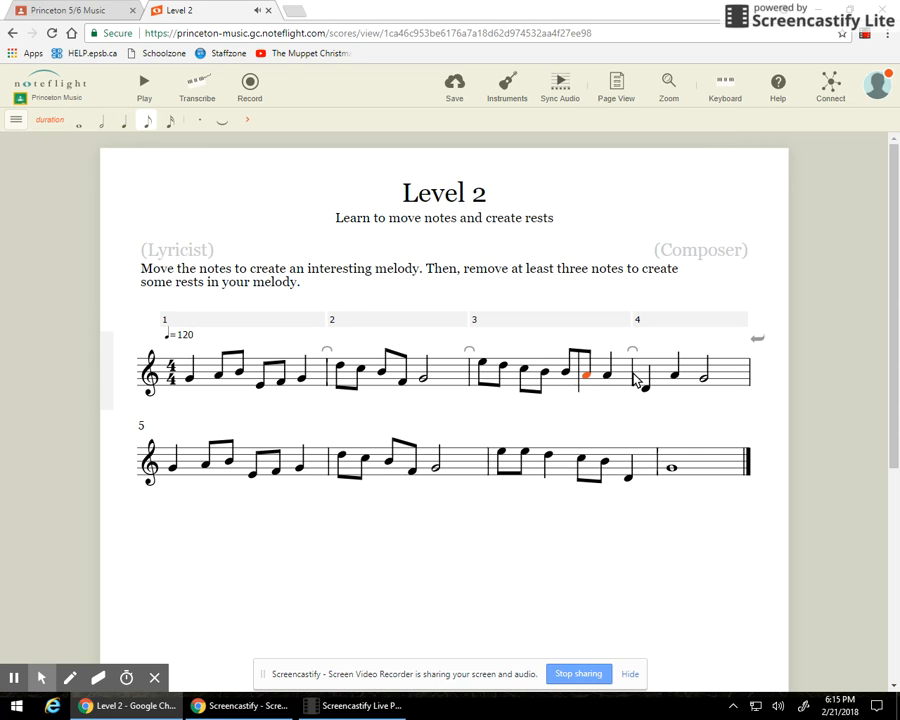
pyautogui.press('Right')
pyautogui.press('Down')
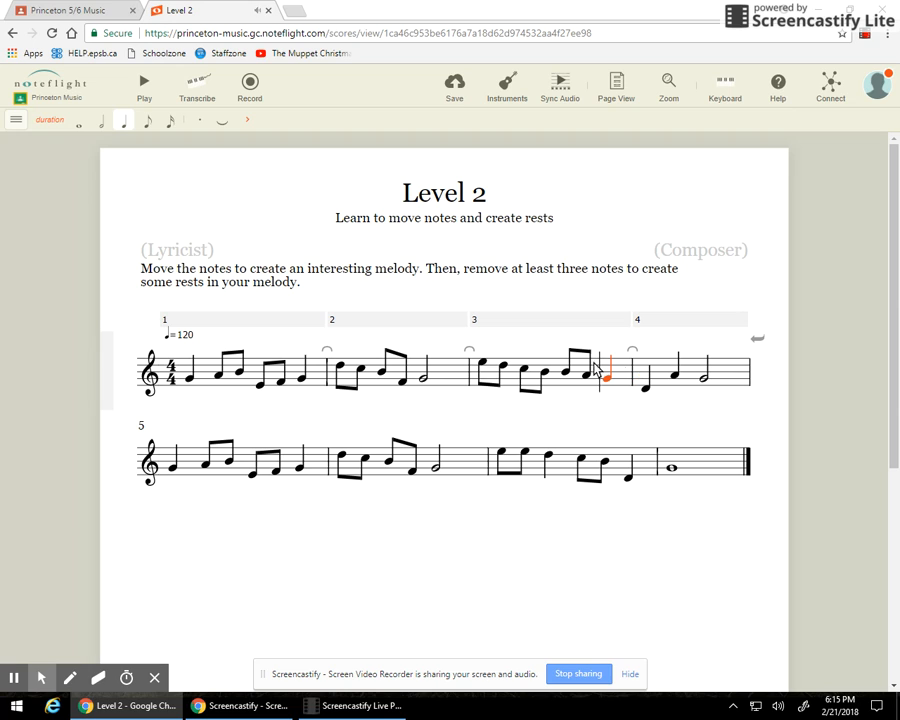
# Play the melody from measure 3 to check it, then stop playback.
pyautogui.click(482, 364)
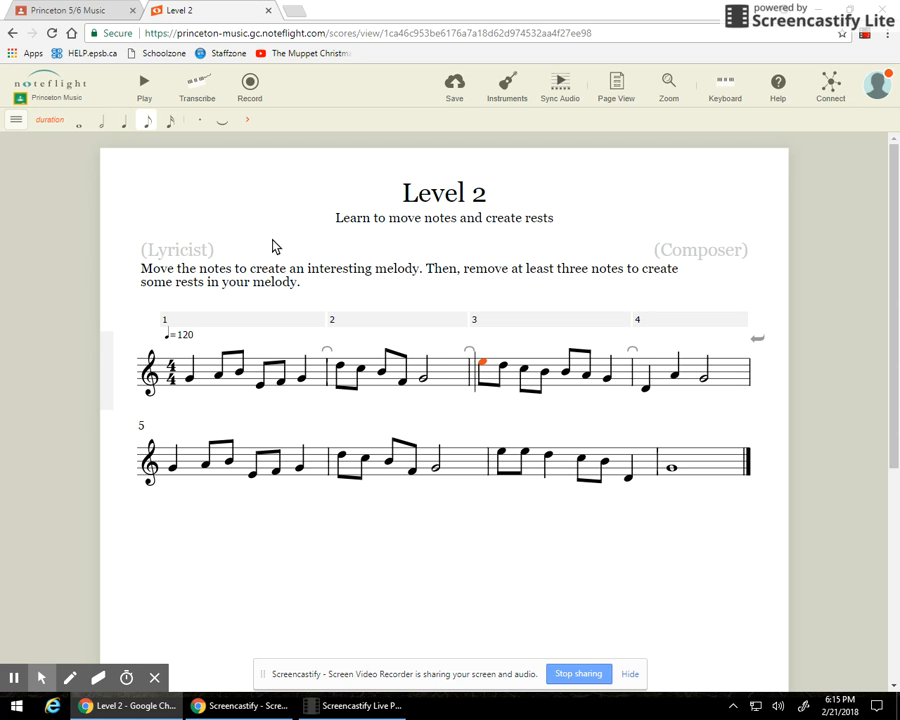
pyautogui.click(146, 88)
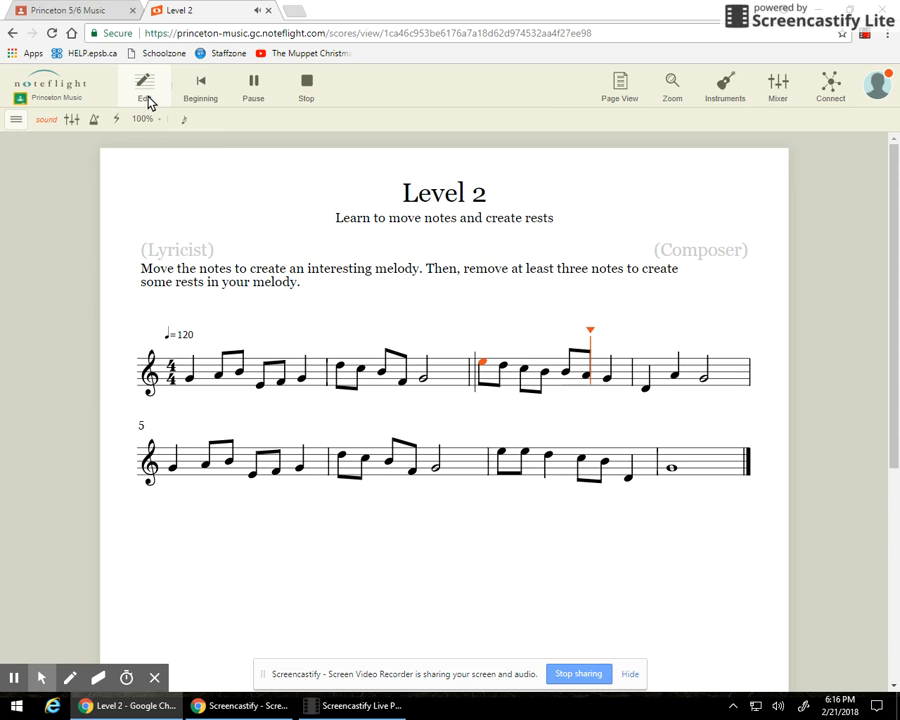
pyautogui.click(314, 94)
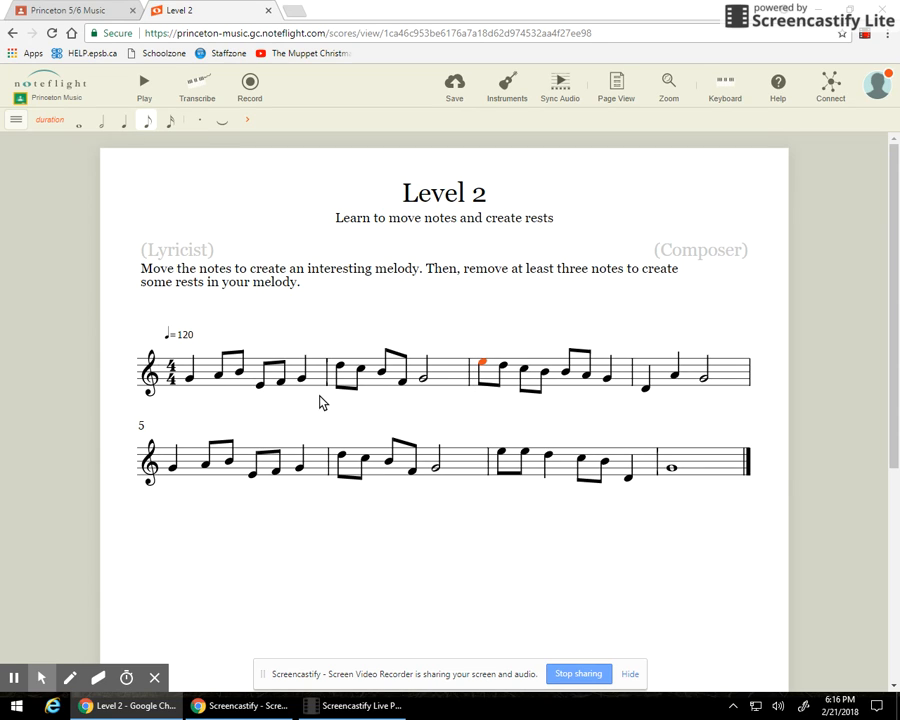
pyautogui.click(262, 386)
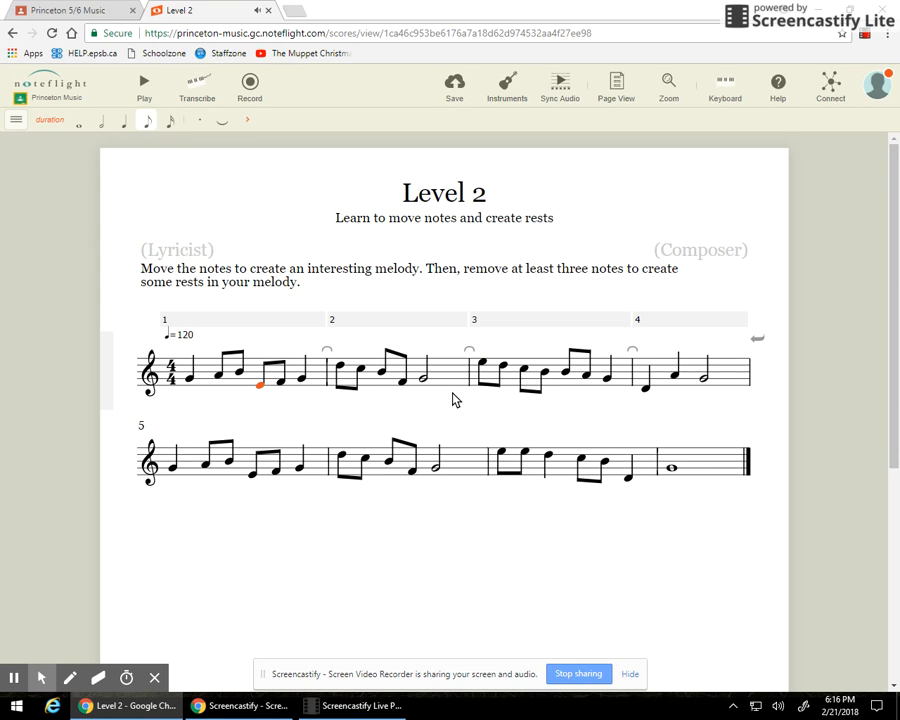
# Replace chosen eighth notes with eighth rests: one each in measures 1 and 5, two in measure 7.
pyautogui.press('Delete')
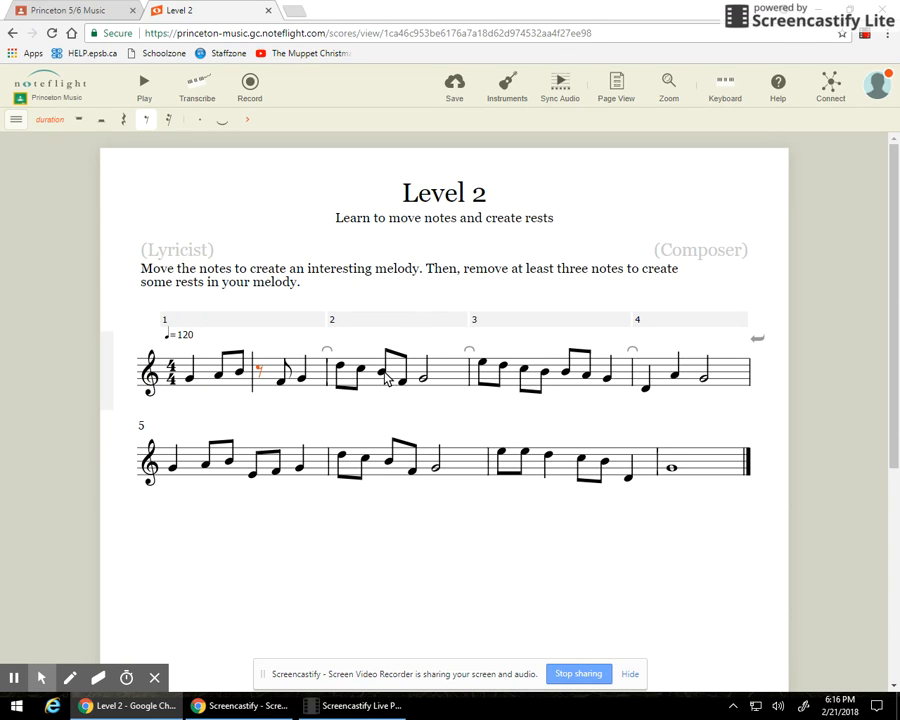
pyautogui.click(256, 472)
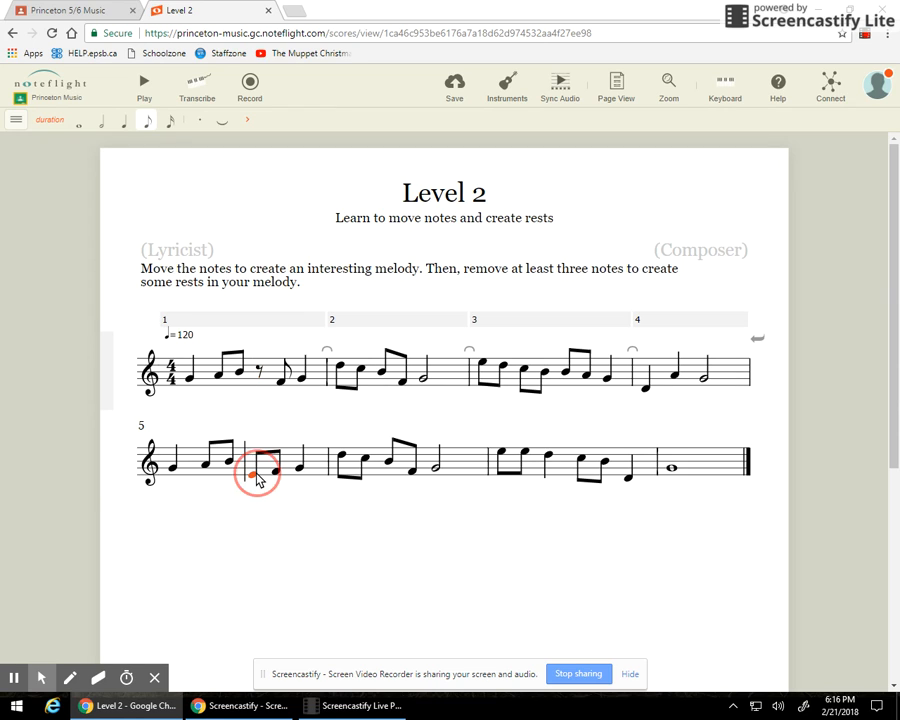
pyautogui.press('Delete')
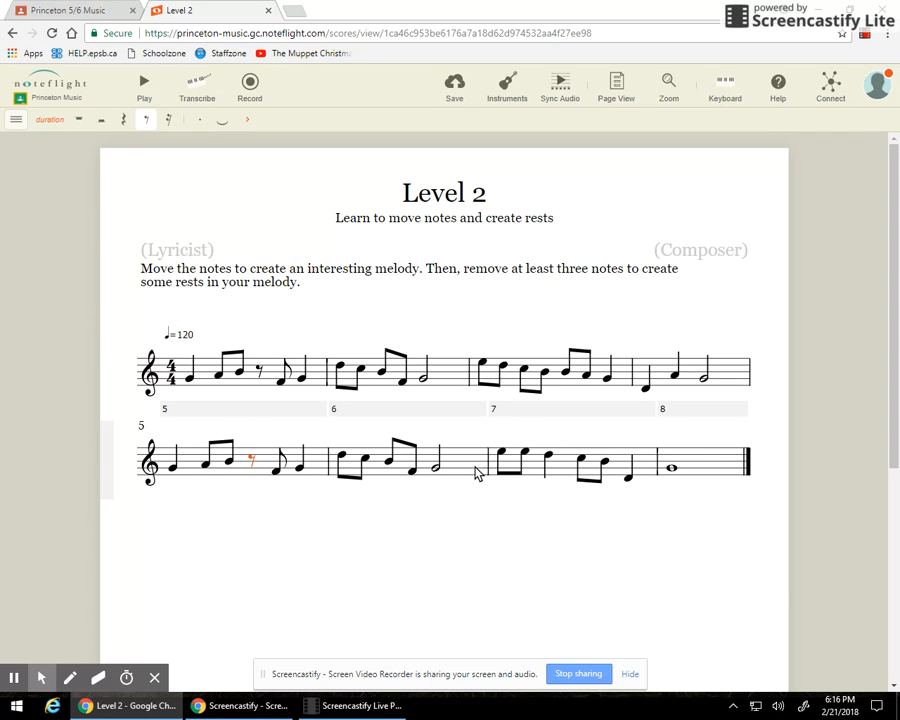
pyautogui.click(505, 457)
pyautogui.press('Delete')
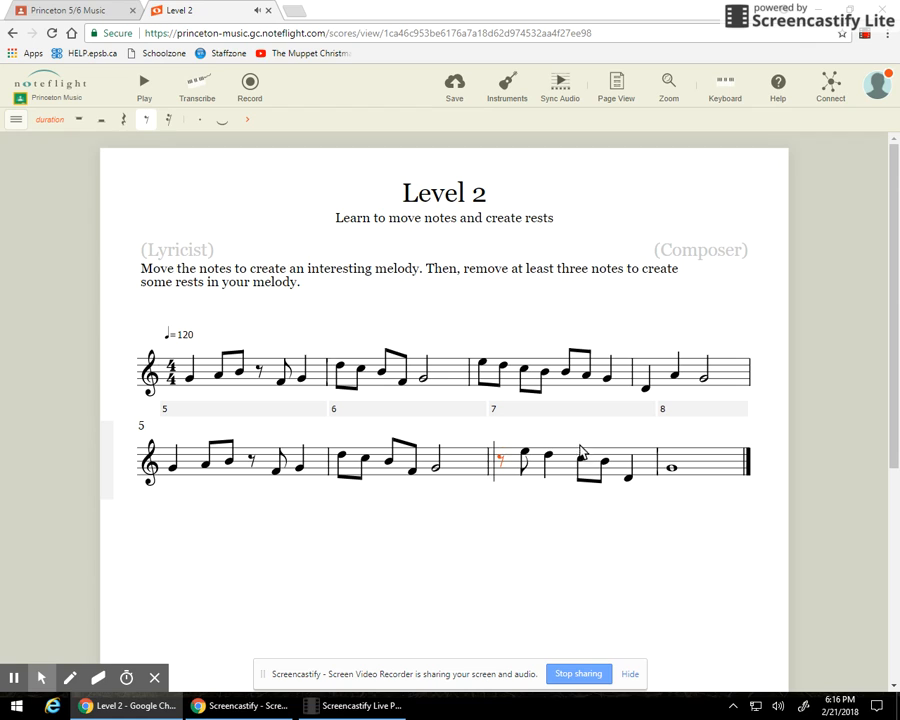
pyautogui.click(580, 455)
pyautogui.press('Delete')
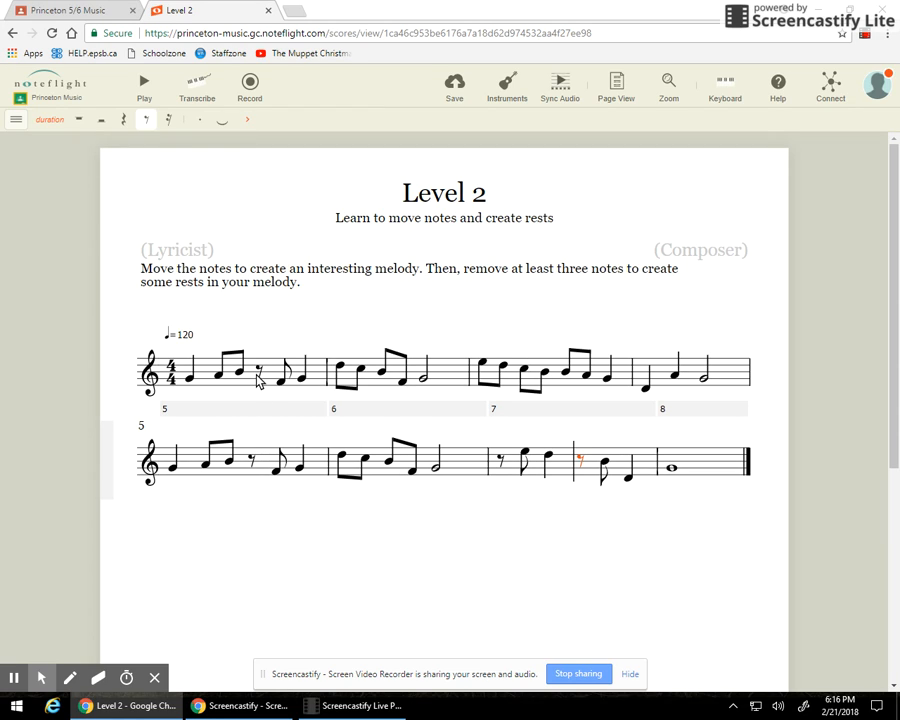
pyautogui.click(187, 378)
pyautogui.click(144, 85)
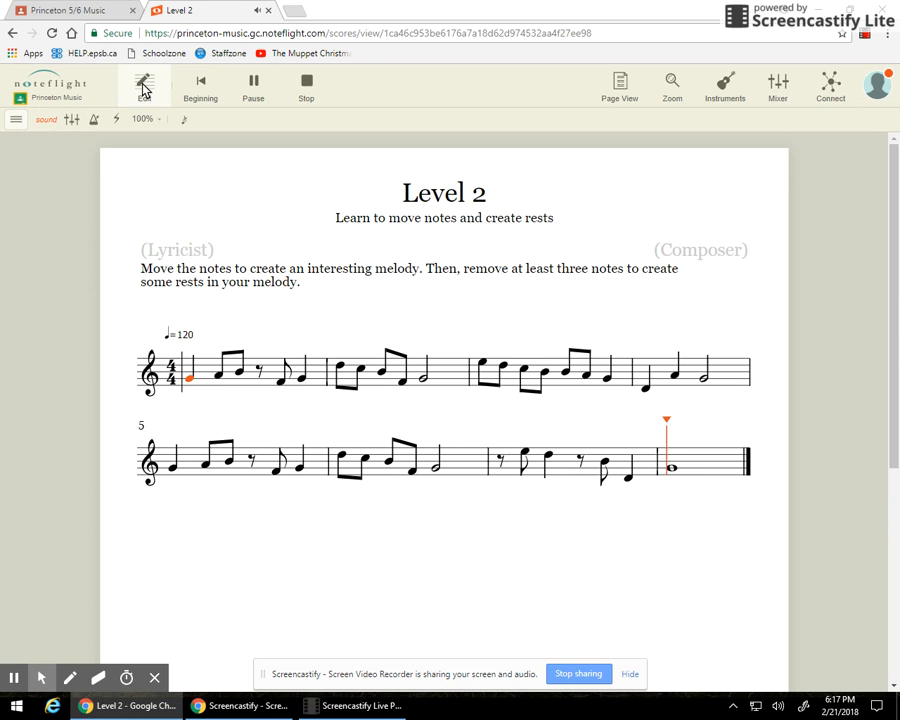
pyautogui.click(312, 93)
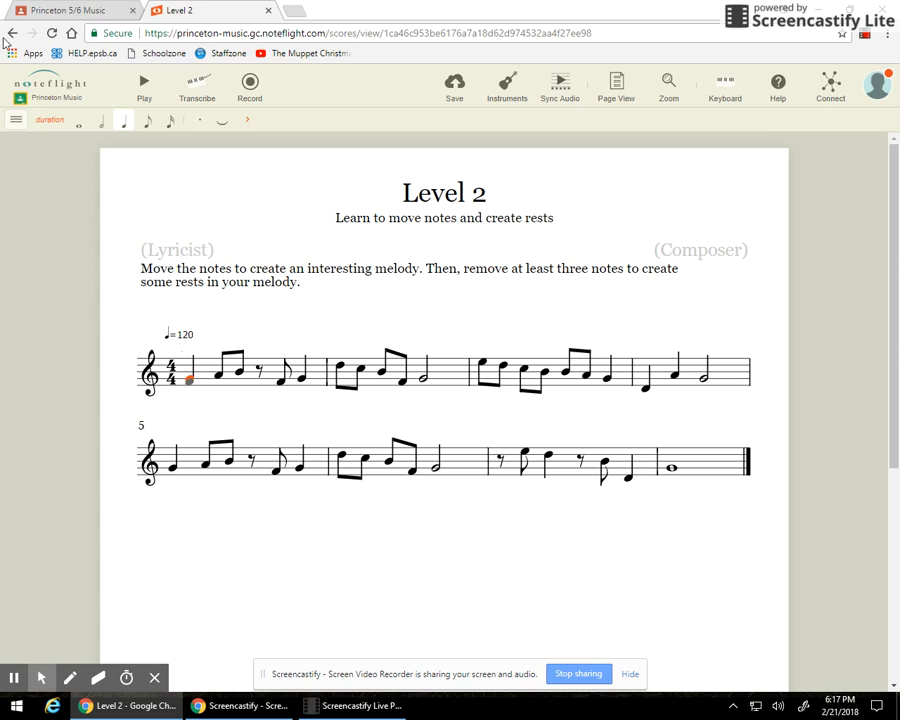
# Save the Level 2 score from the score menu.
pyautogui.click(14, 120)
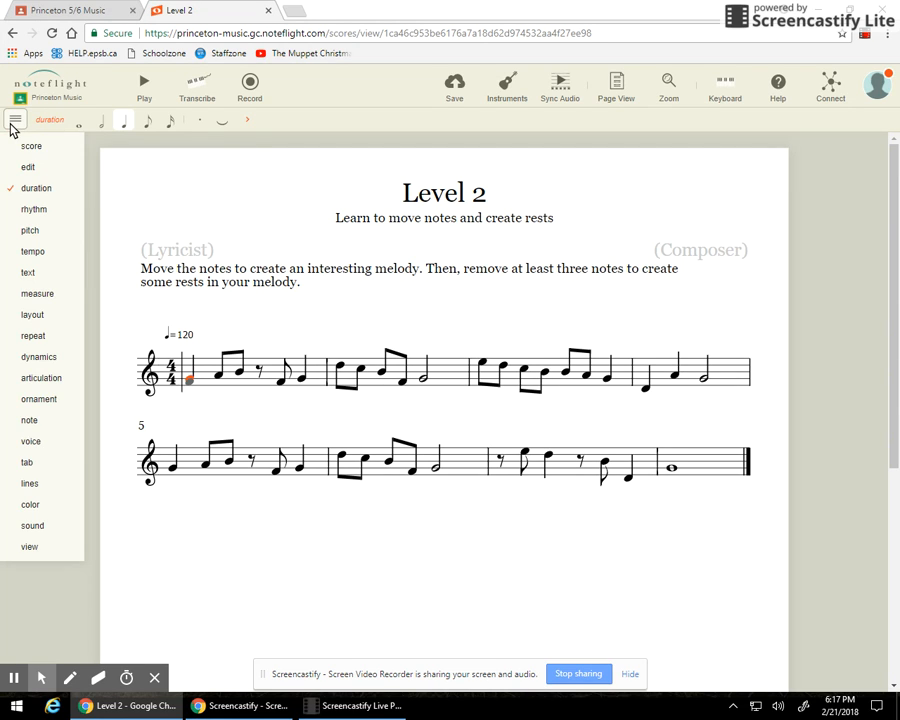
pyautogui.moveTo(33, 169)
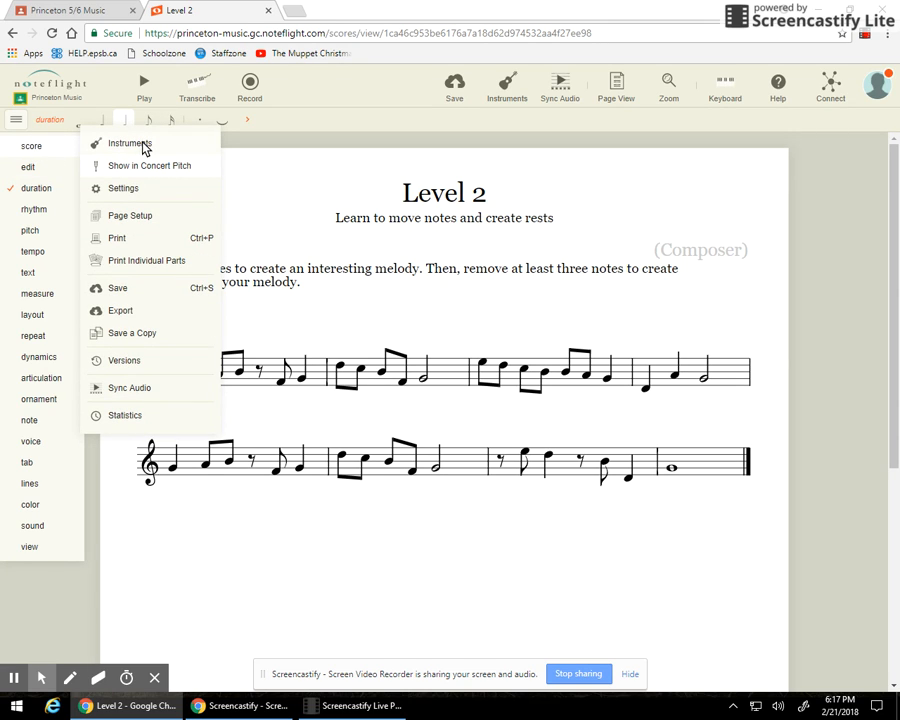
pyautogui.click(115, 289)
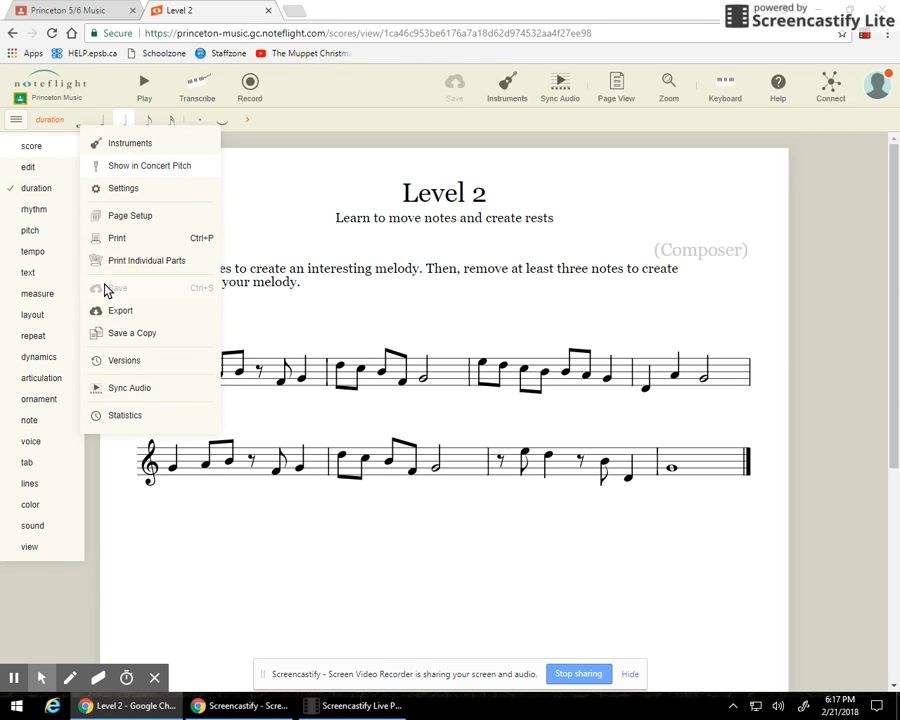
# Turn the score in to the Level 2 classroom assignment and close the details panel.
pyautogui.click(831, 96)
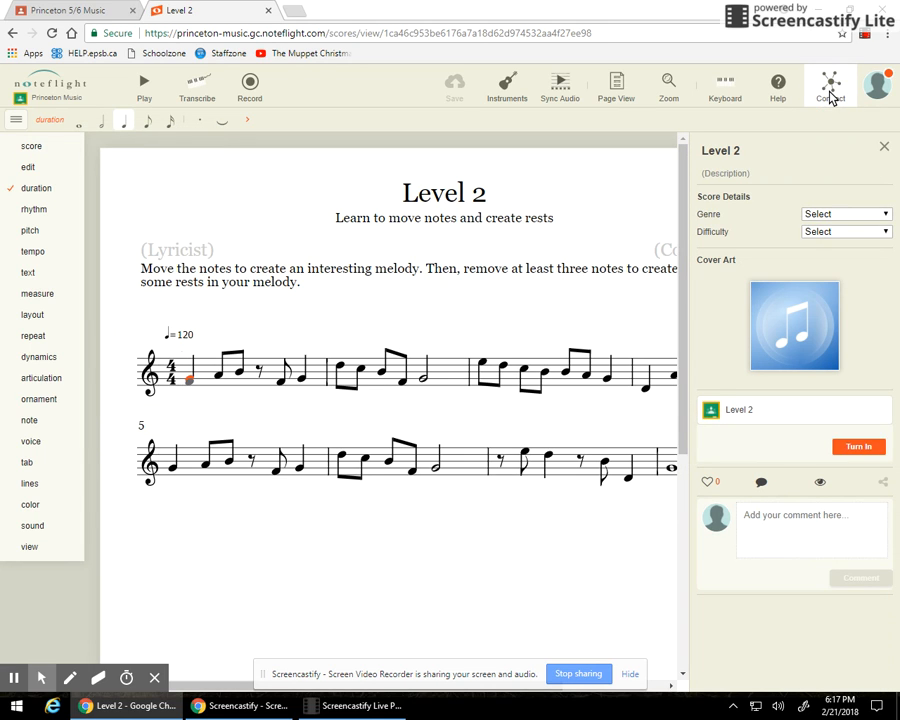
pyautogui.click(870, 449)
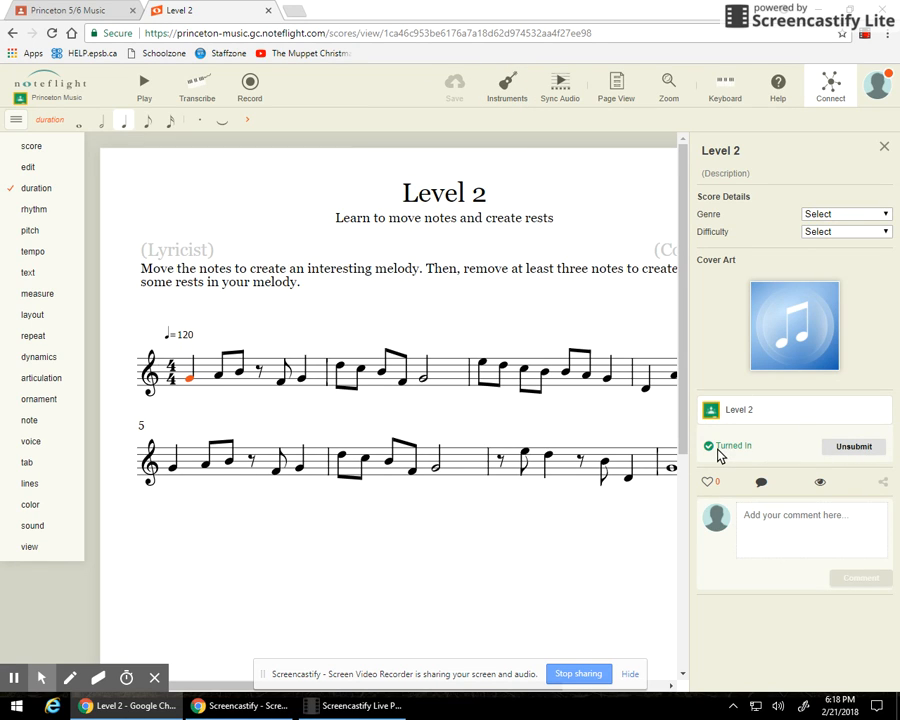
pyautogui.click(885, 150)
pyautogui.click(14, 121)
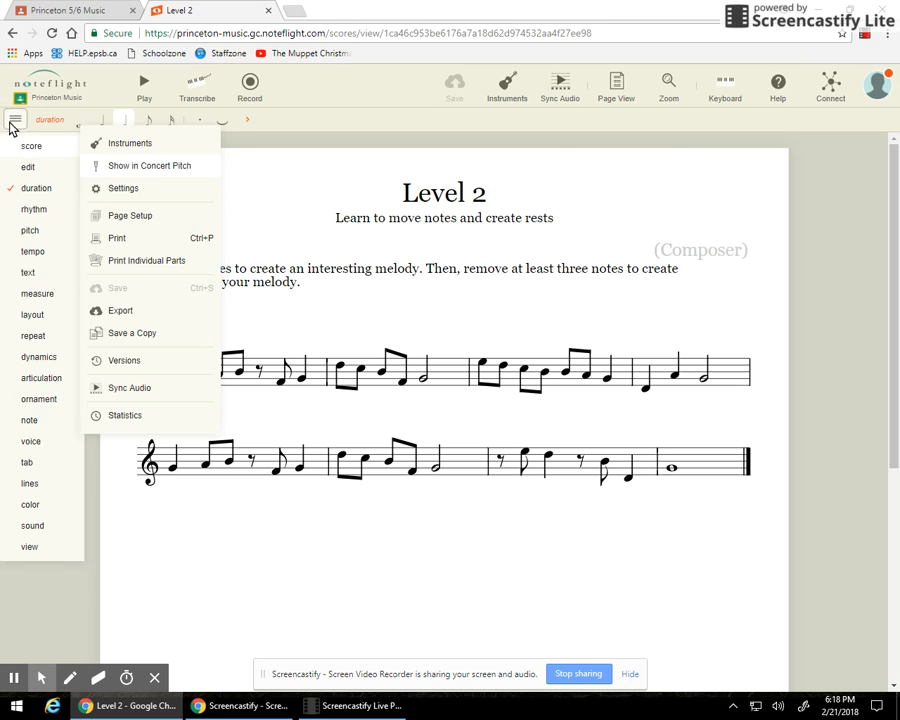
pyautogui.click(14, 121)
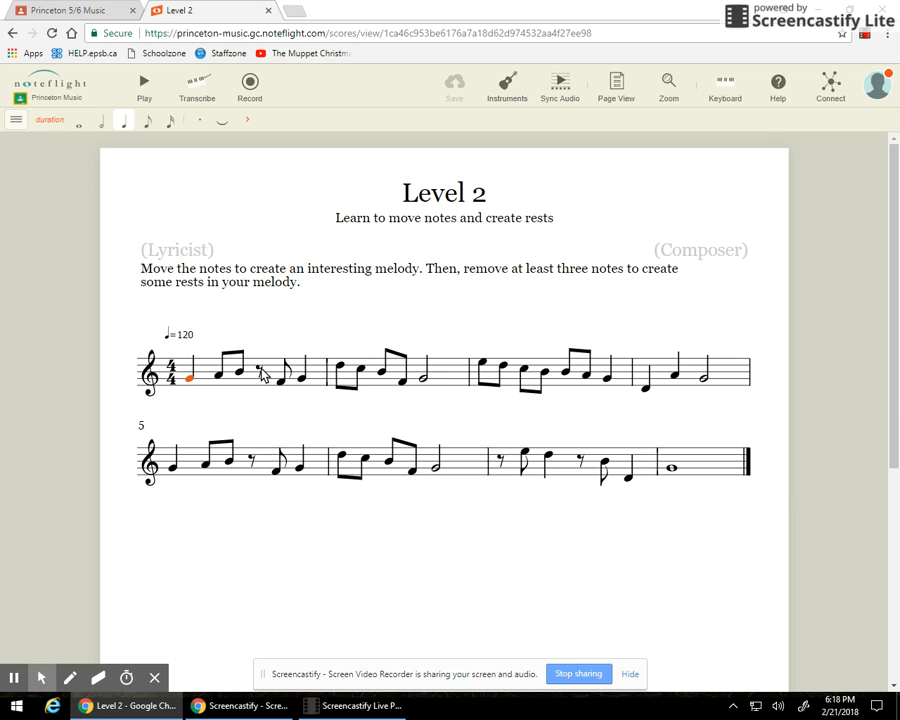
pyautogui.click(259, 371)
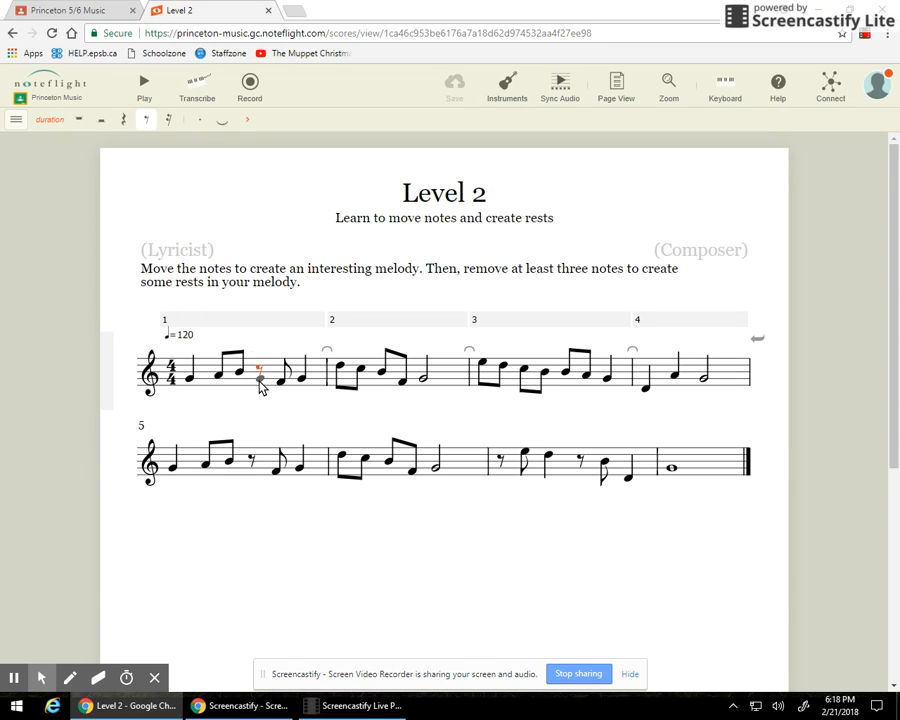
pyautogui.click(259, 381)
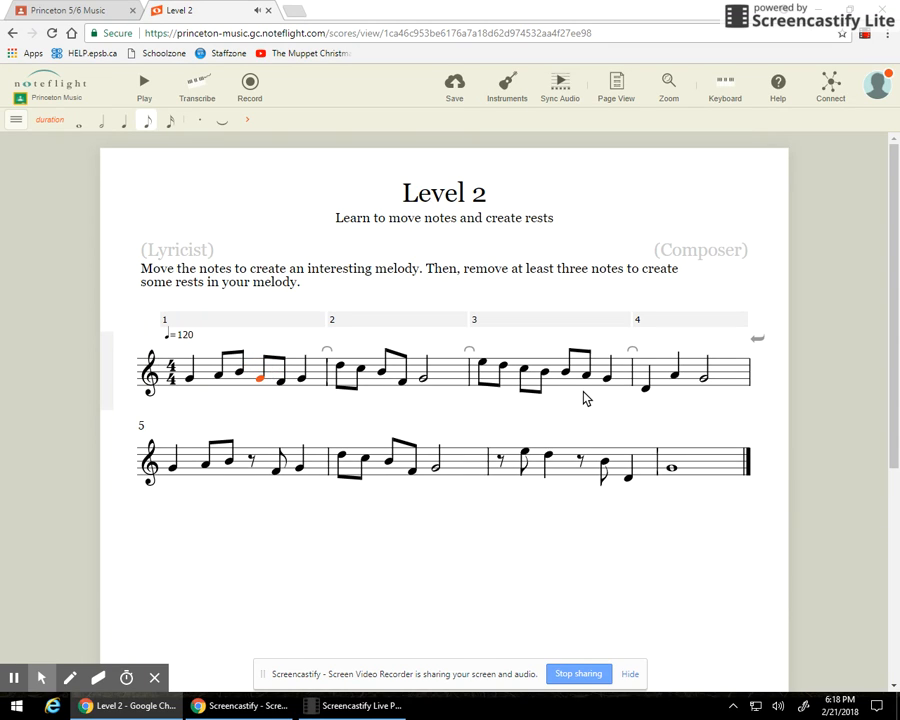
pyautogui.press('Delete')
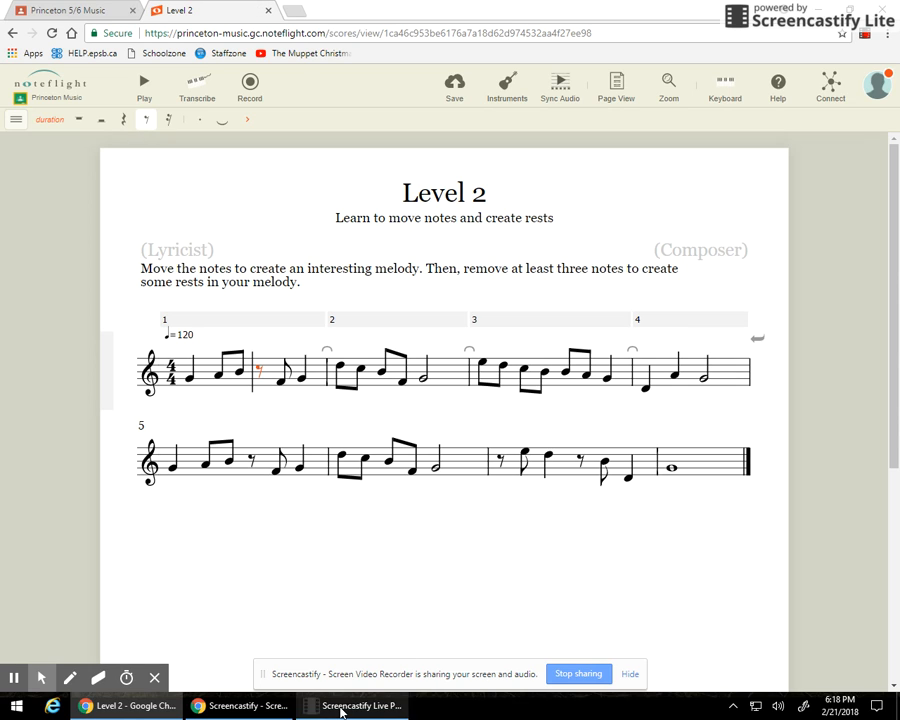
pyautogui.click(338, 706)
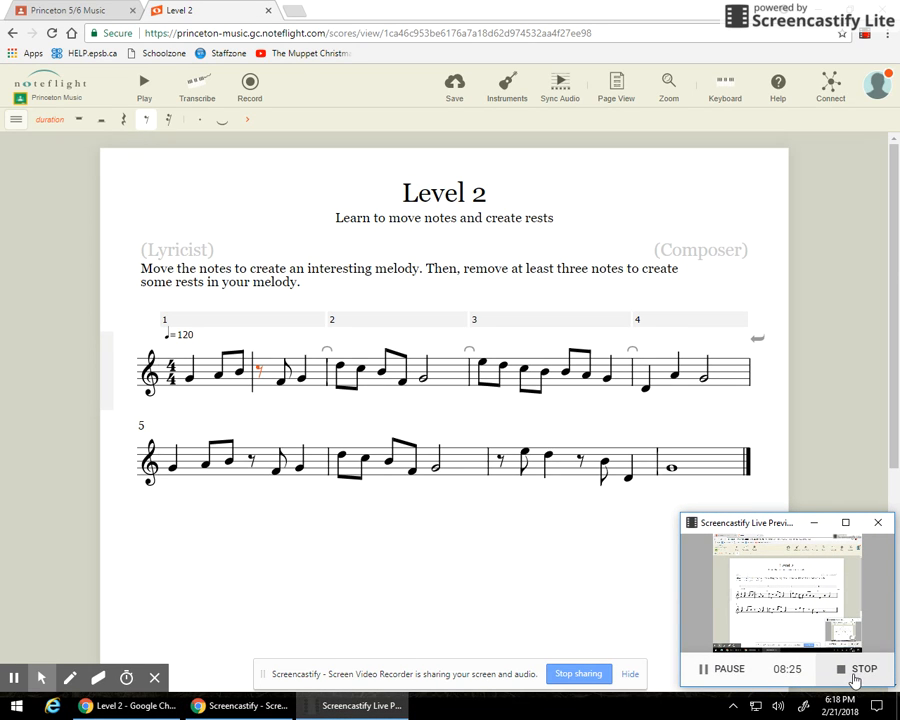